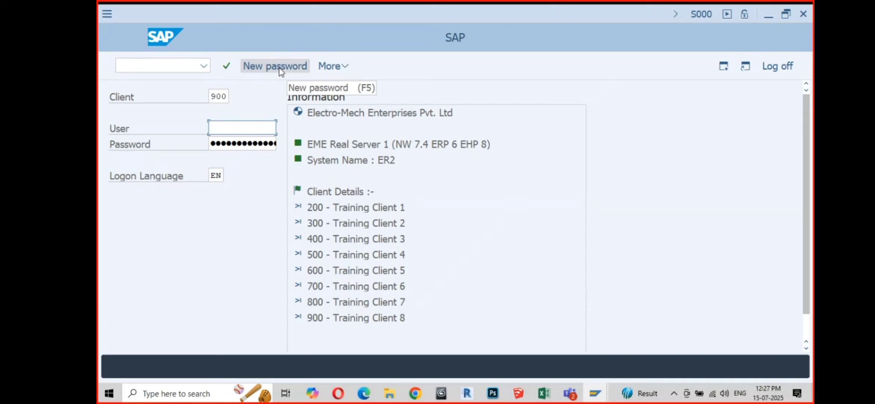
# Step: Log on to client 900 with the saved user name and the account password
pyautogui.click(231, 127)
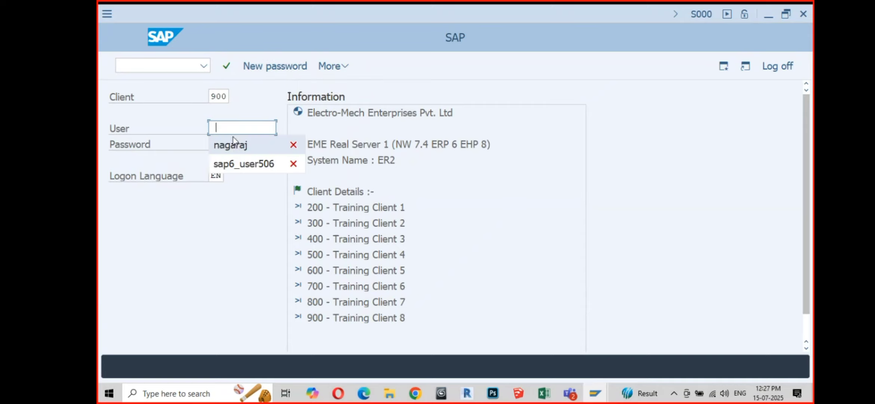
pyautogui.click(231, 145)
pyautogui.click(231, 146)
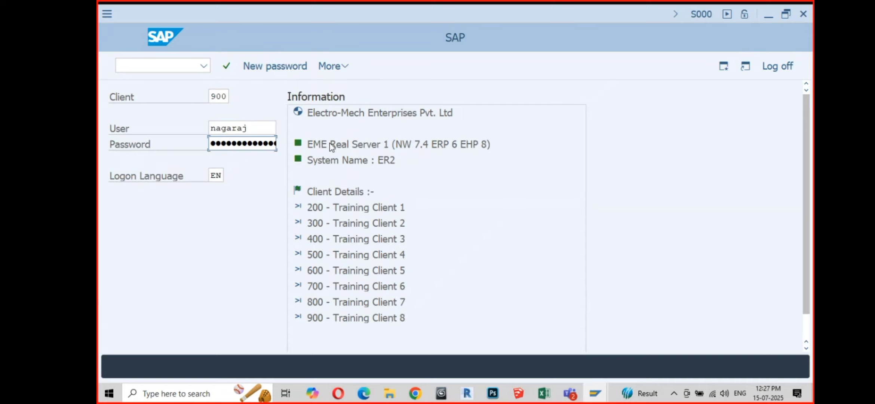
pyautogui.write('****')
pyautogui.press('Return')
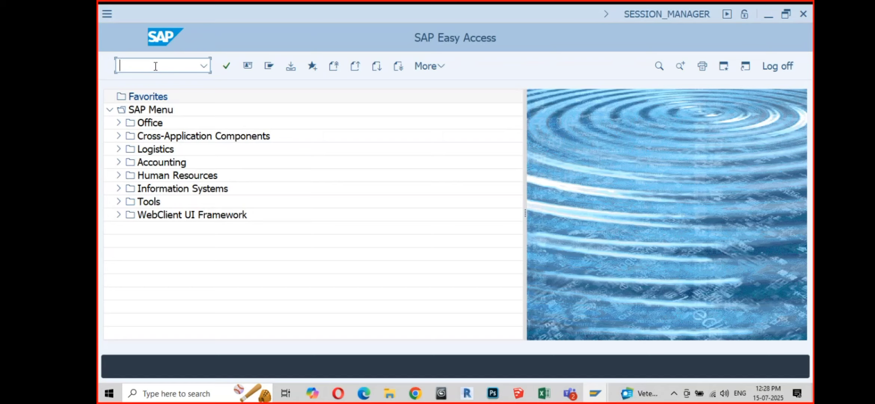
pyautogui.click(119, 163)
pyautogui.click(128, 176)
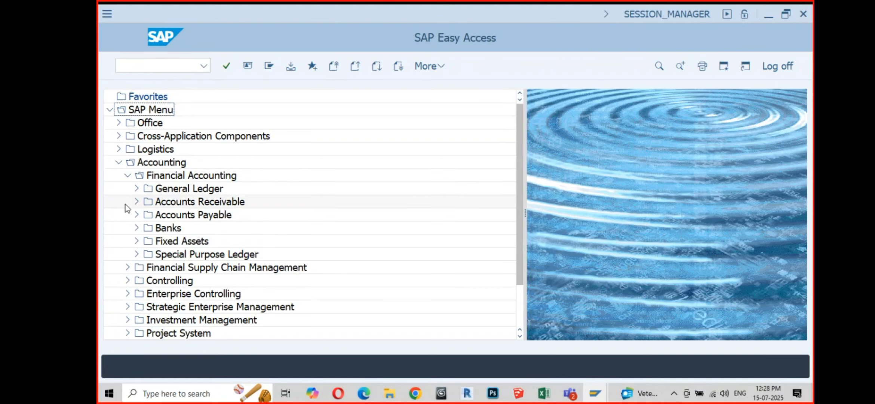
pyautogui.click(136, 188)
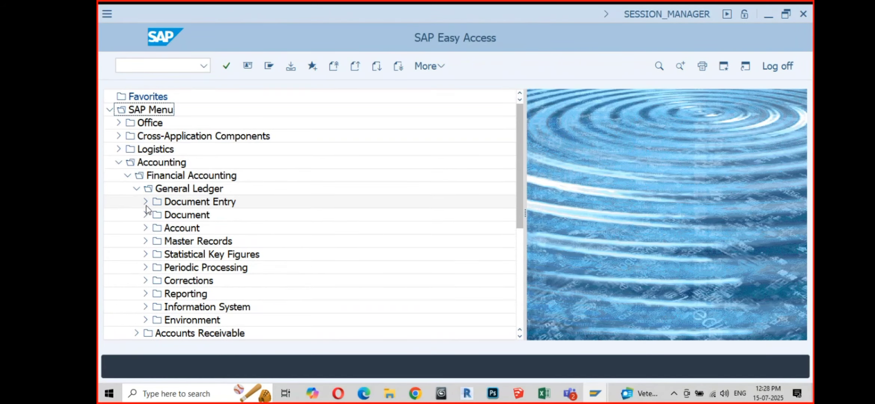
pyautogui.click(146, 202)
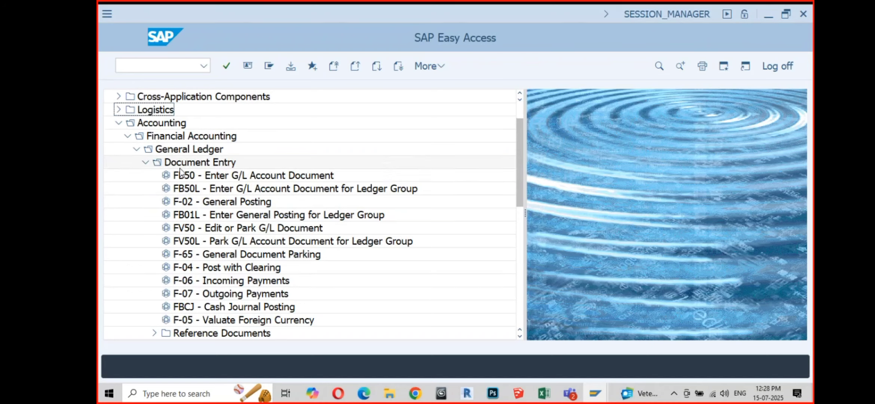
pyautogui.click(145, 163)
pyautogui.click(135, 150)
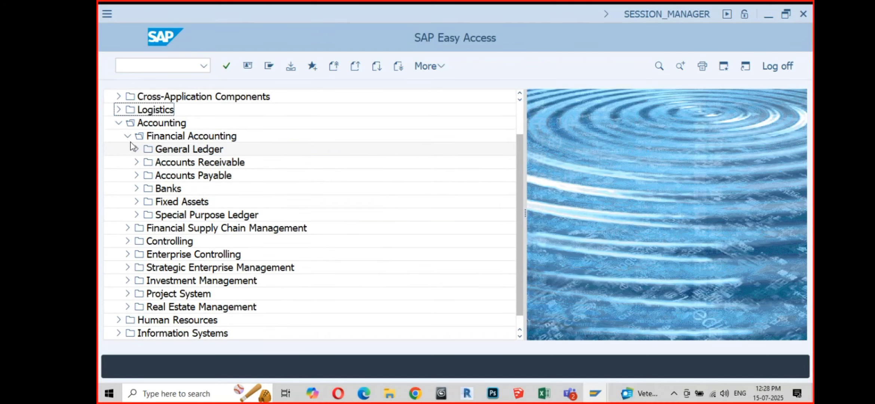
pyautogui.click(128, 136)
pyautogui.click(119, 162)
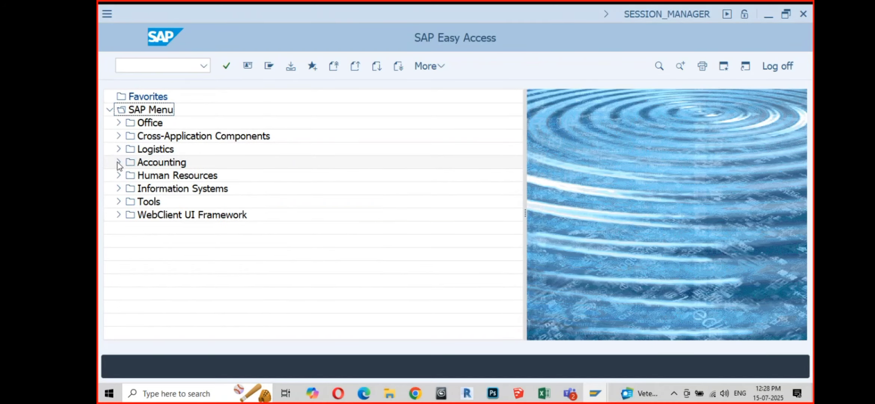
pyautogui.click(151, 66)
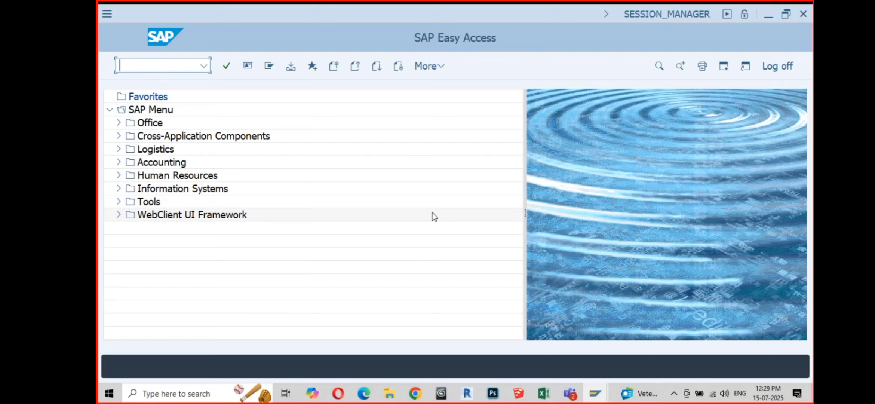
# Step: Start transaction fb50 to enter a G/L account document for company code 1023
pyautogui.write('fb50')
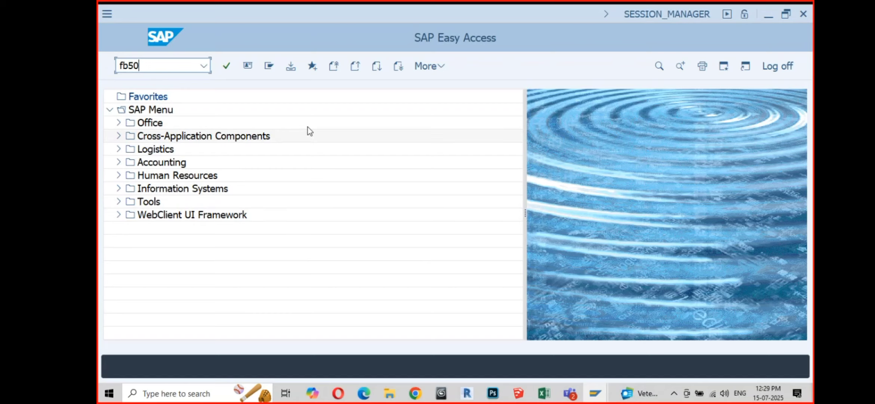
pyautogui.click(227, 66)
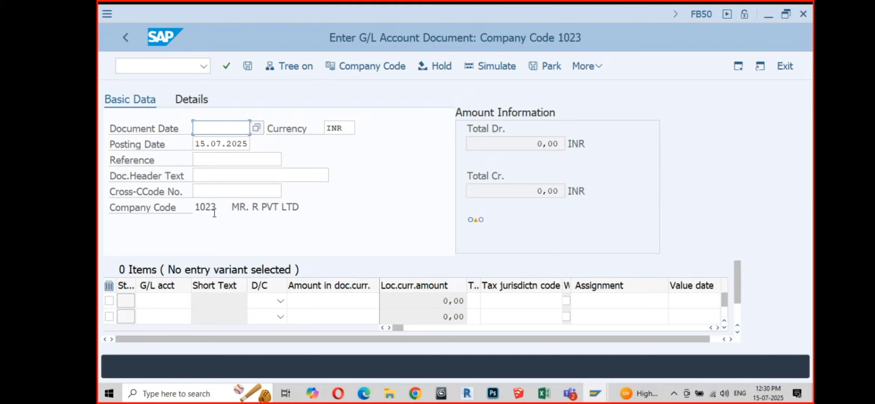
# Step: Open the Enter Company Code prompt and list all 500 company codes
pyautogui.moveTo(196, 206); pyautogui.dragTo(221, 208)
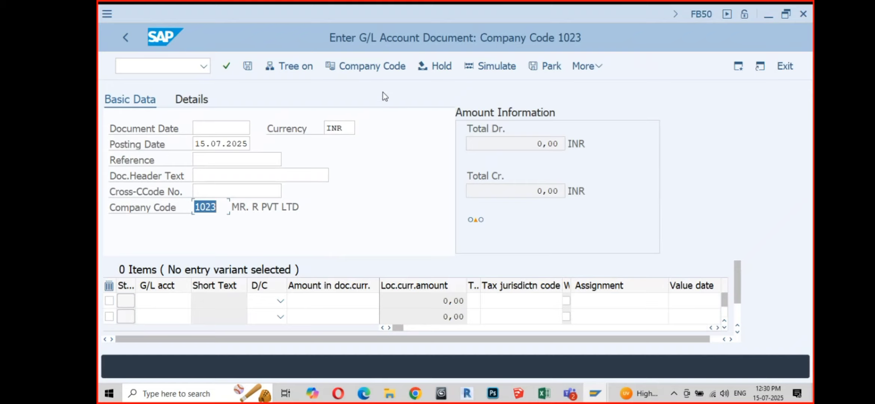
pyautogui.click(380, 70)
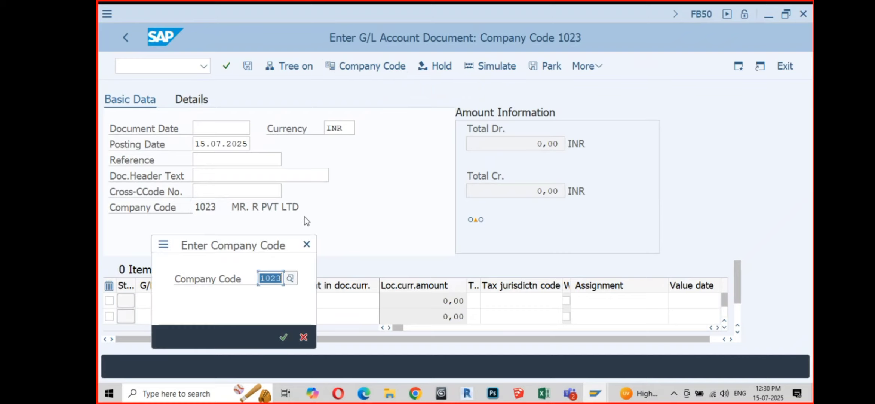
pyautogui.moveTo(272, 247); pyautogui.dragTo(544, 98)
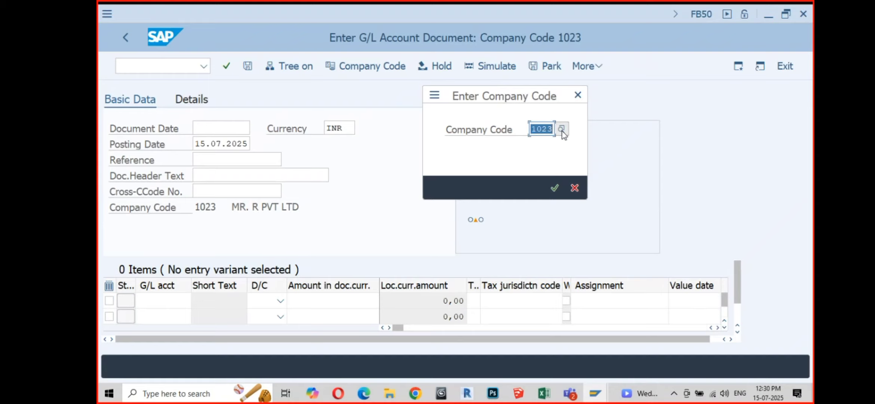
pyautogui.click(562, 131)
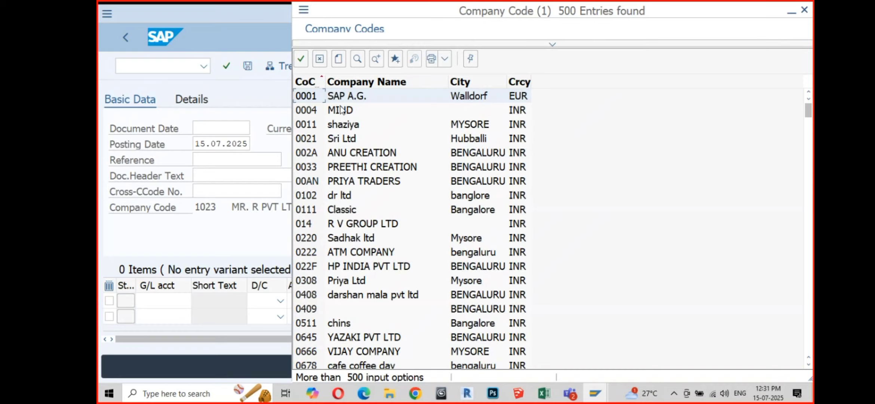
# Step: Search the company code list for 'am01' and scroll through the results
pyautogui.click(357, 60)
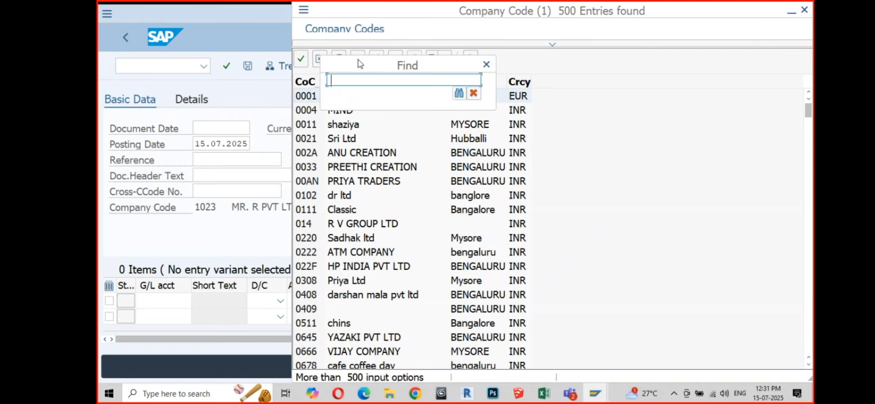
pyautogui.write('am01')
pyautogui.click(460, 95)
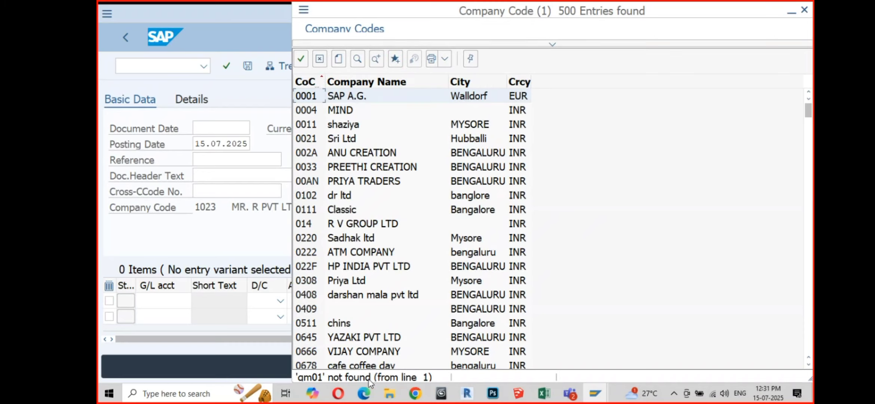
pyautogui.scroll(-20, 336, 157)
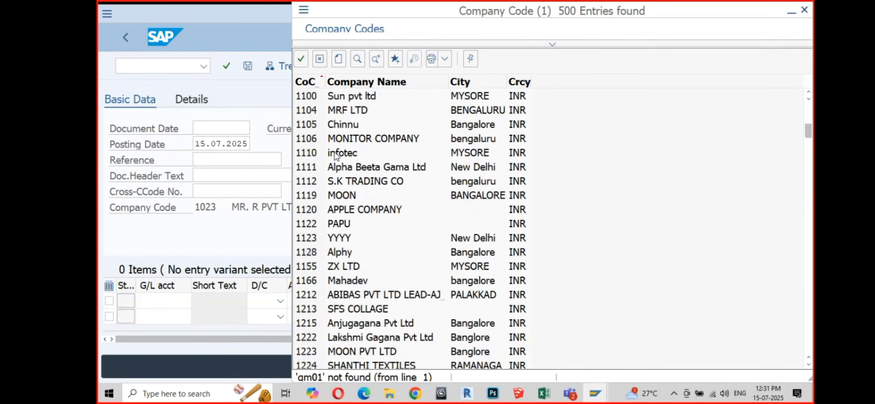
pyautogui.scroll(-13, 336, 167)
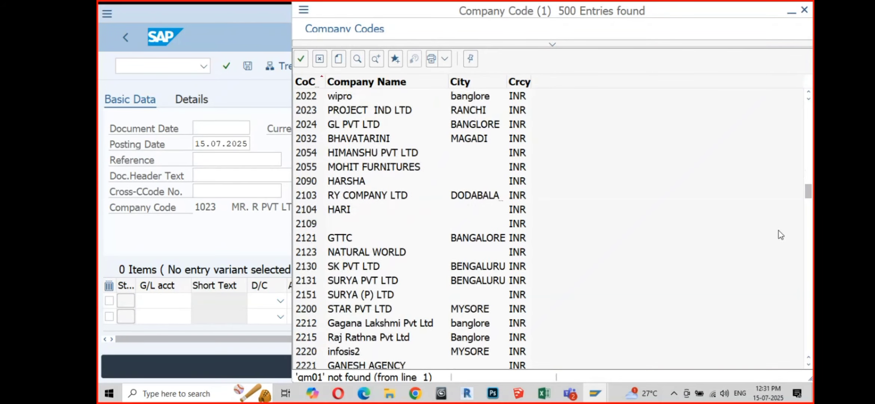
pyautogui.moveTo(810, 194); pyautogui.dragTo(810, 347)
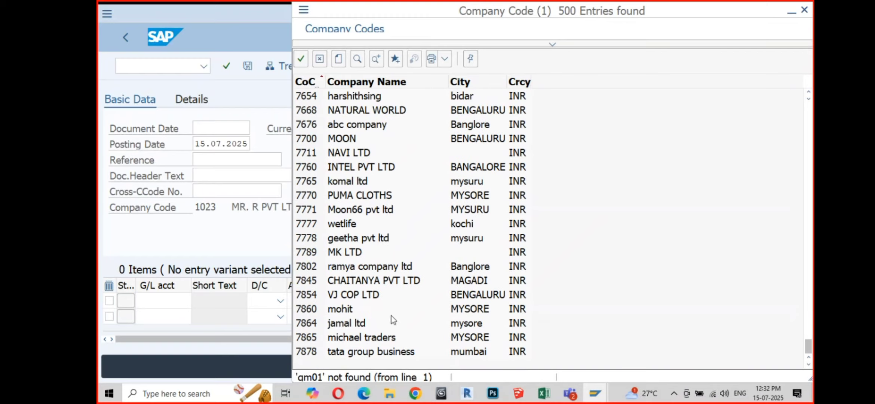
pyautogui.scroll(4, 355, 173)
pyautogui.scroll(20, 354, 173)
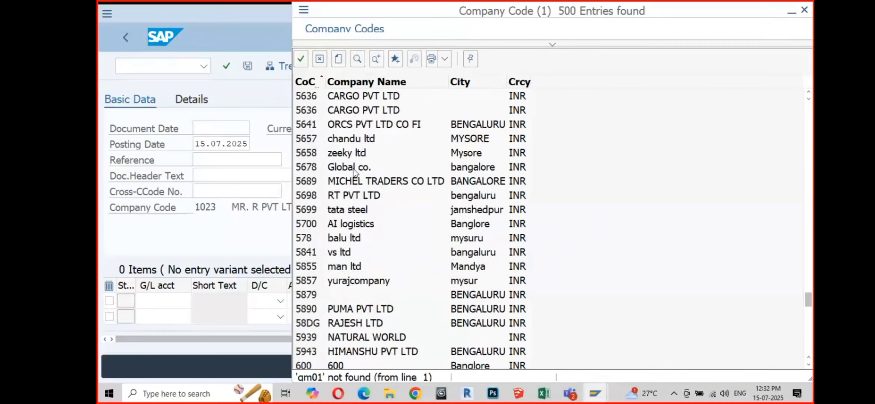
pyautogui.scroll(5, 355, 173)
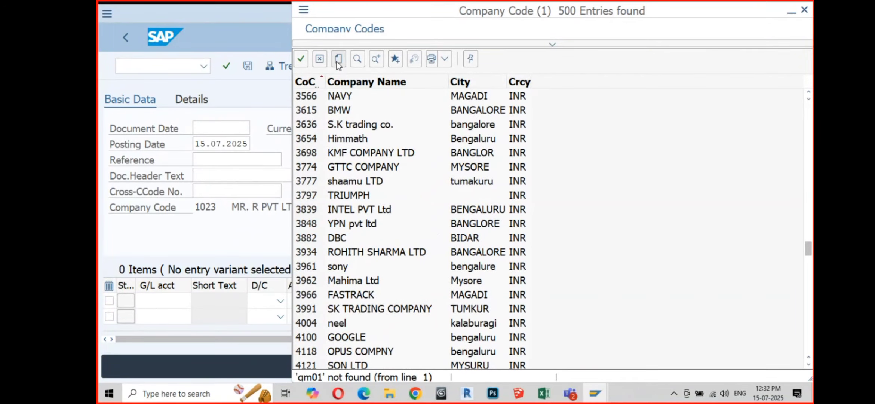
# Step: Repeat the search, then close the company code list without selecting anything
pyautogui.click(376, 59)
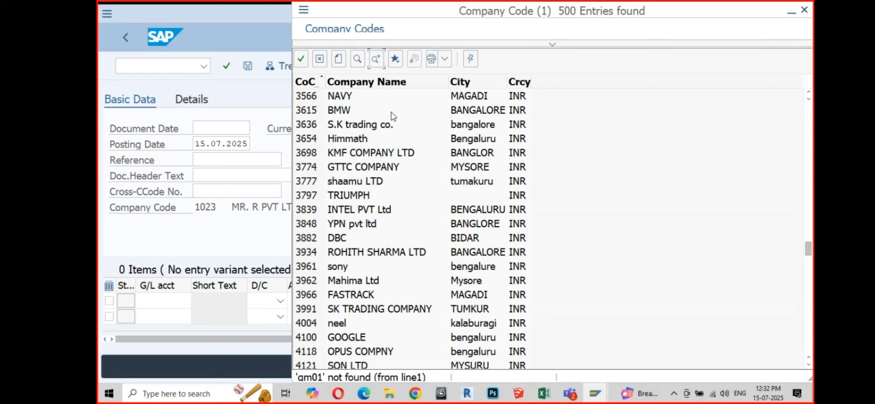
pyautogui.scroll(-5, 418, 220)
pyautogui.scroll(9, 417, 224)
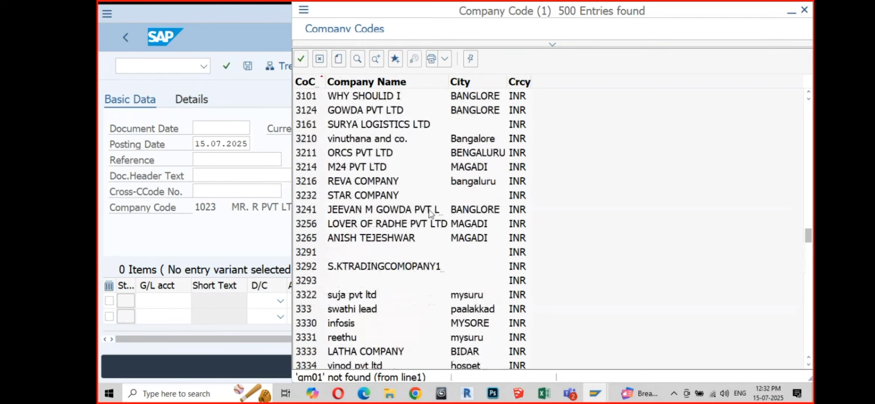
pyautogui.click(805, 16)
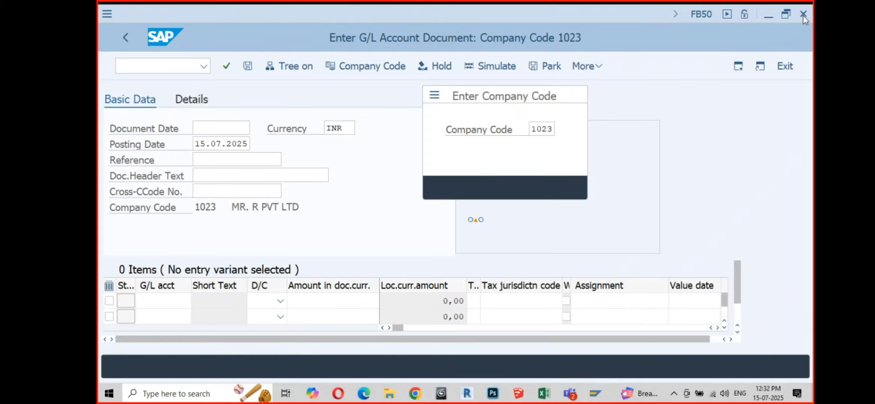
# Step: Change the company code to GM01, General Motors Ltd Bangalore, and point out its name
pyautogui.write('gm01')
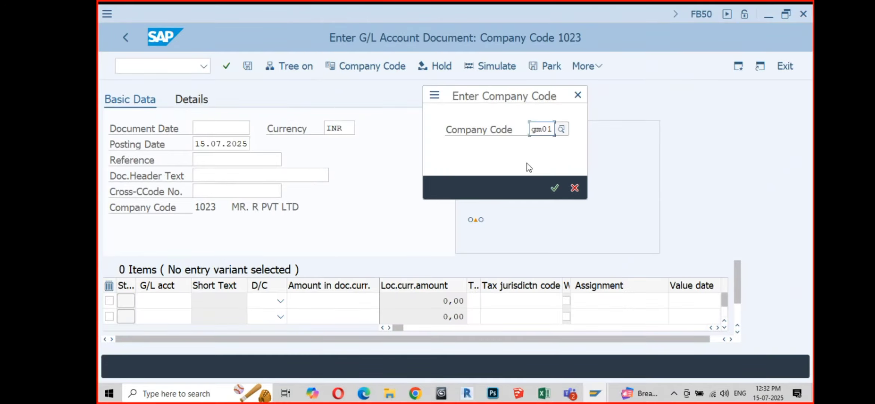
pyautogui.press('Return')
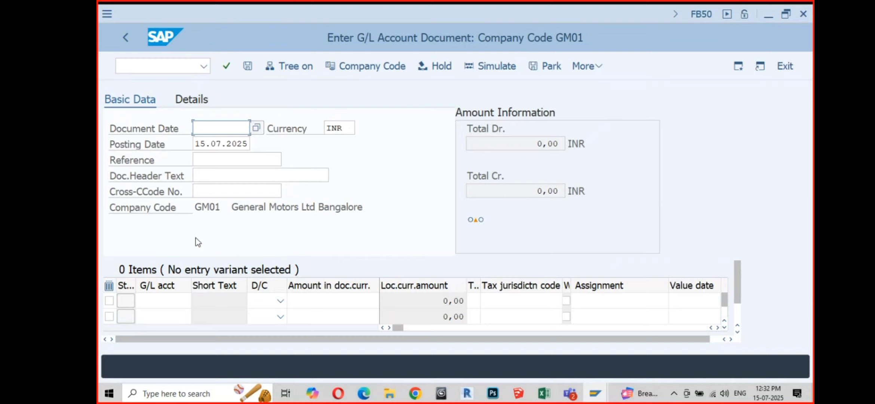
pyautogui.moveTo(194, 207); pyautogui.dragTo(373, 207)
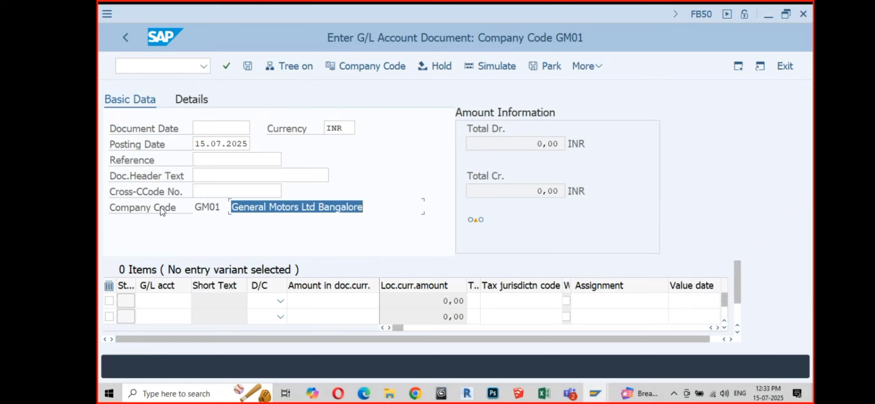
pyautogui.click(155, 215)
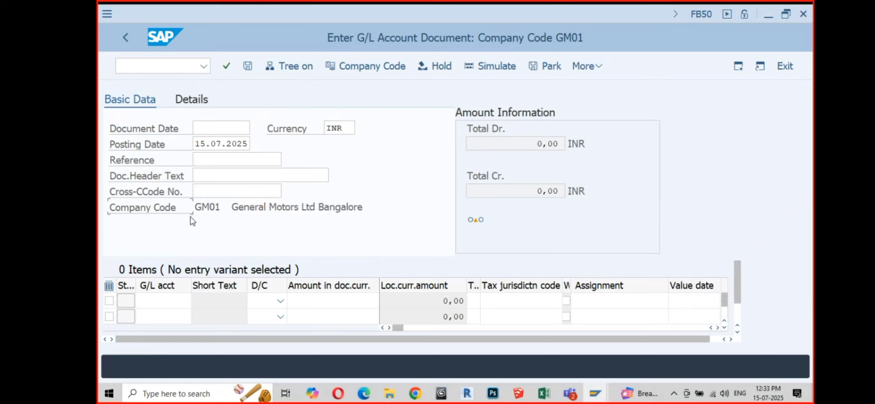
pyautogui.click(203, 208)
pyautogui.click(237, 207)
pyautogui.moveTo(195, 206); pyautogui.dragTo(215, 207)
pyautogui.click(170, 212)
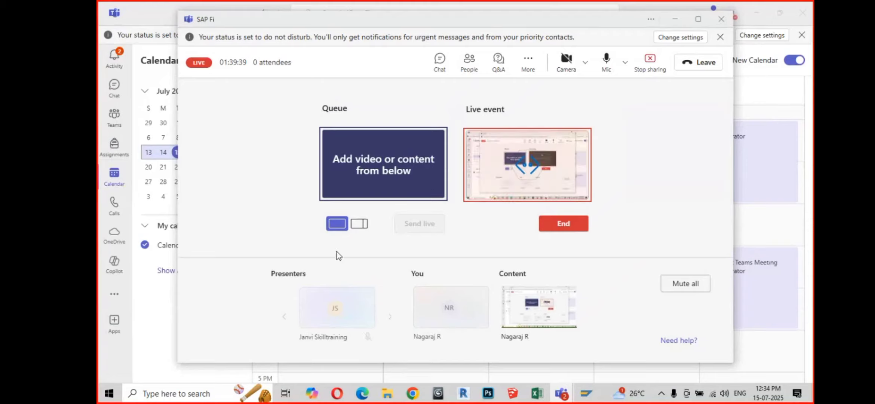
# Step: Restore the SAP Fi live-event window in Teams and show its Q&A questions
pyautogui.click(505, 327)
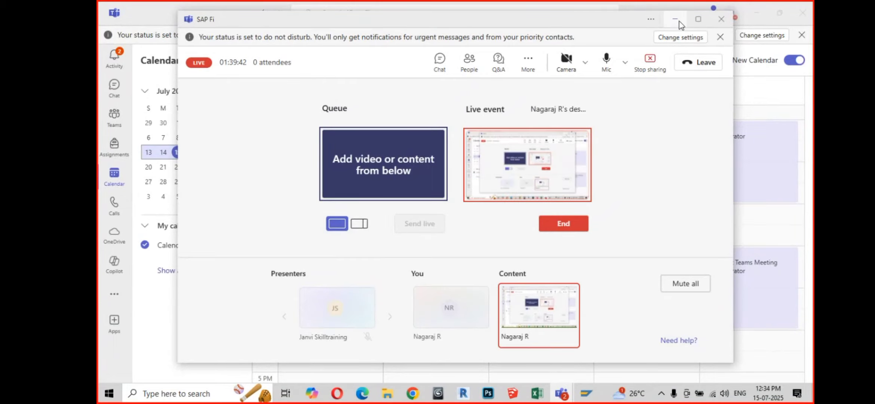
pyautogui.click(676, 20)
pyautogui.click(759, 12)
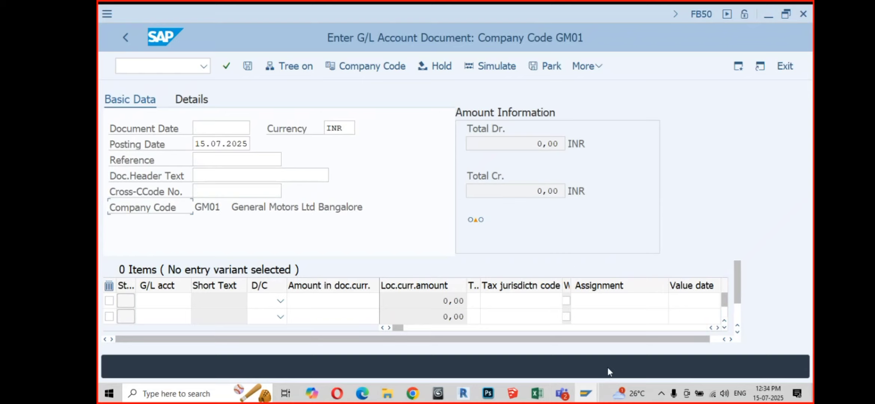
pyautogui.moveTo(562, 393)
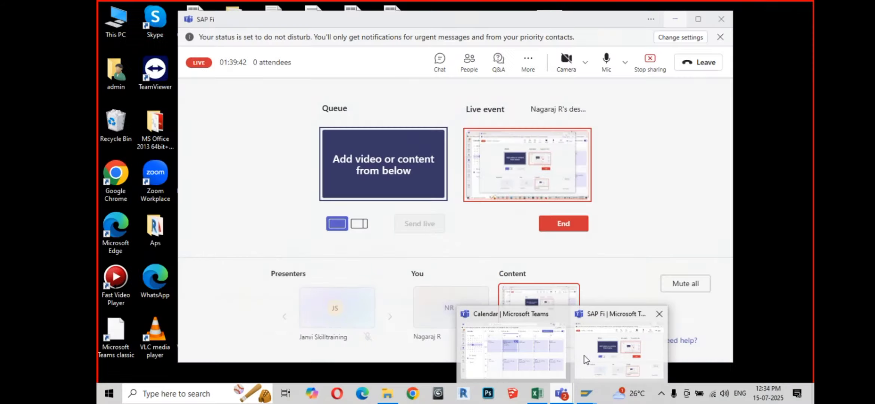
pyautogui.click(584, 355)
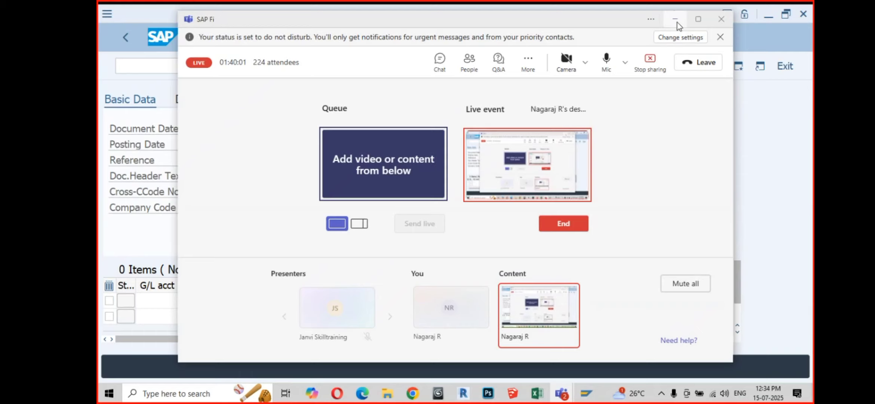
pyautogui.click(499, 63)
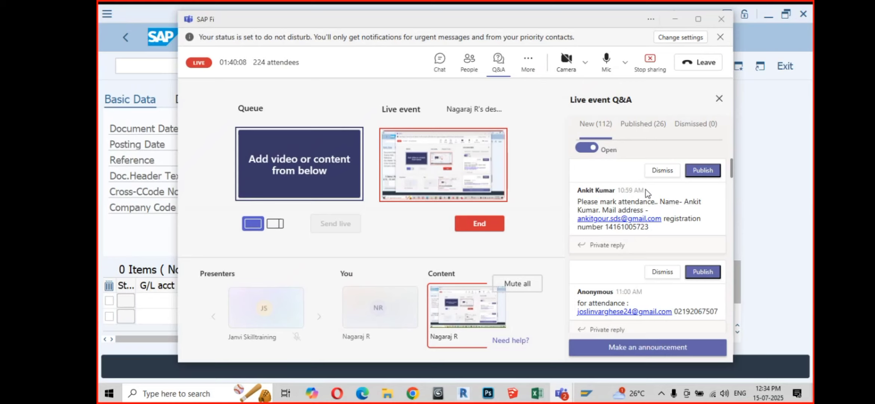
# Step: Check the published Q&A questions and close the Q&A panel
pyautogui.click(648, 127)
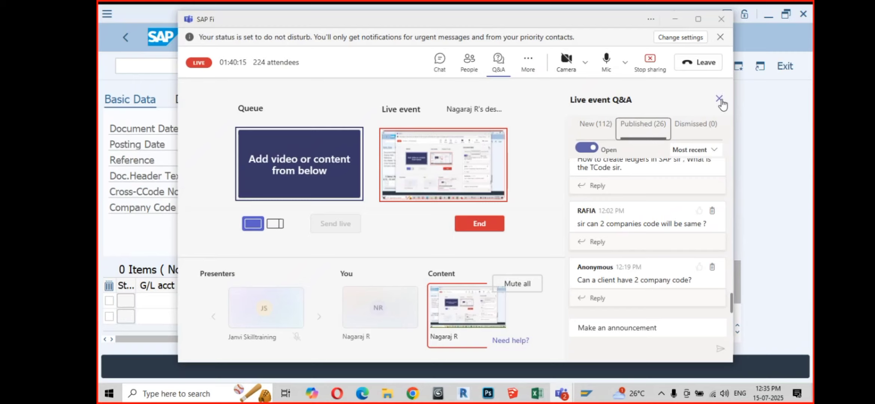
pyautogui.click(720, 98)
pyautogui.click(564, 322)
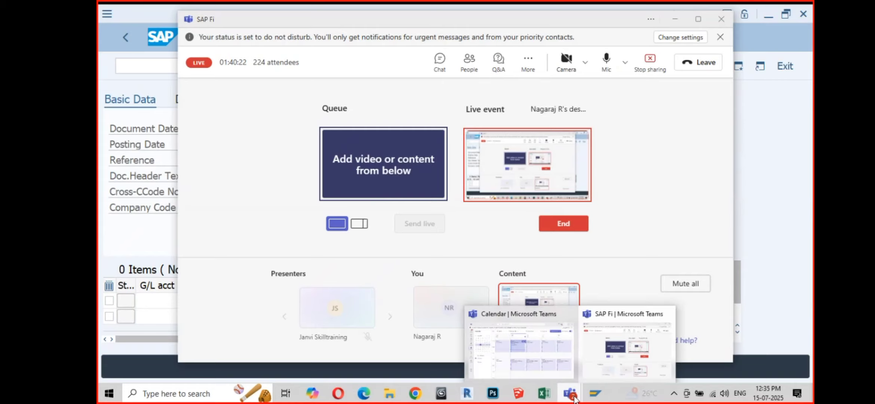
# Step: Bring the SAP document screen forward, then return to the Teams live-event window
pyautogui.moveTo(595, 393)
pyautogui.click(601, 349)
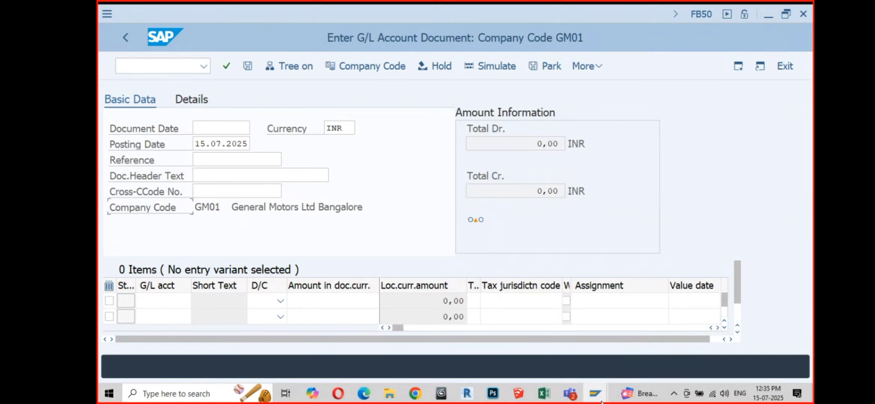
pyautogui.moveTo(572, 399)
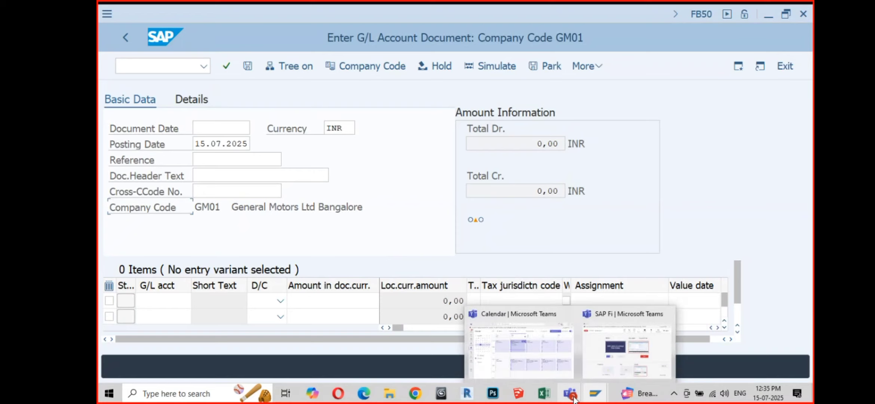
pyautogui.click(591, 356)
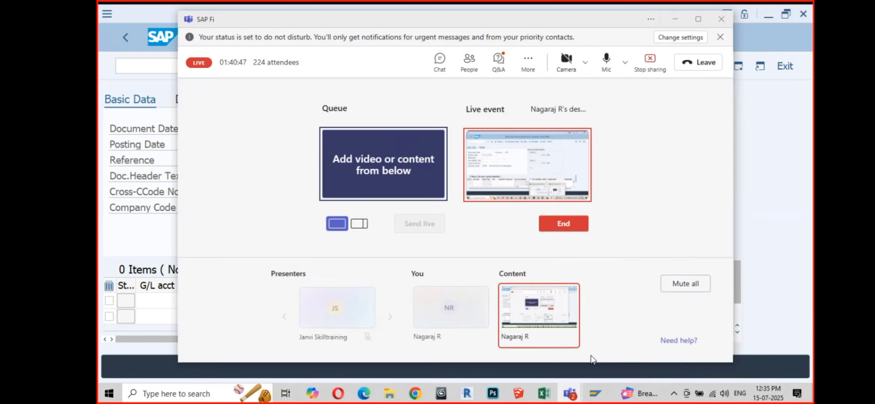
# Step: Review the published Q&A questions, close the panel and minimise the live-event window
pyautogui.click(501, 61)
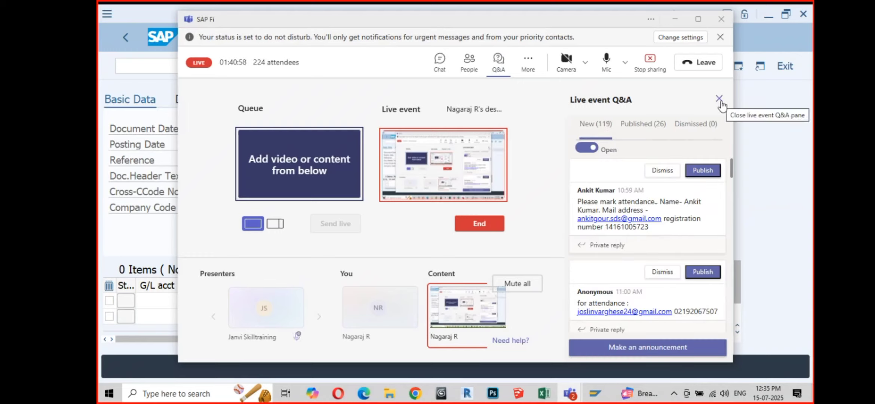
pyautogui.click(720, 99)
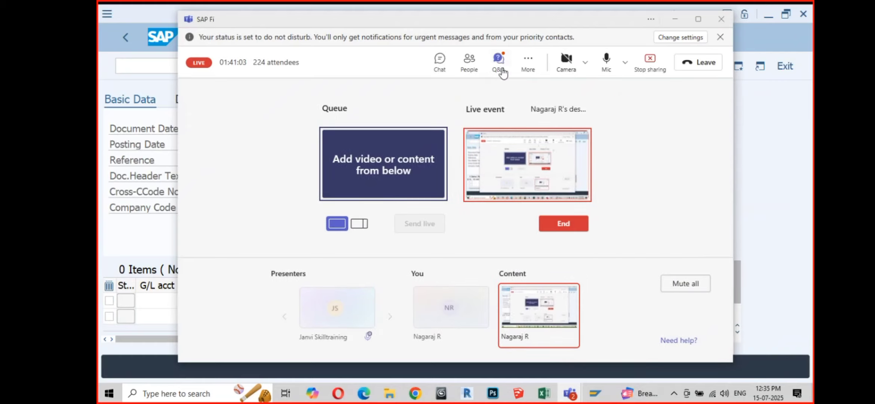
pyautogui.click(499, 64)
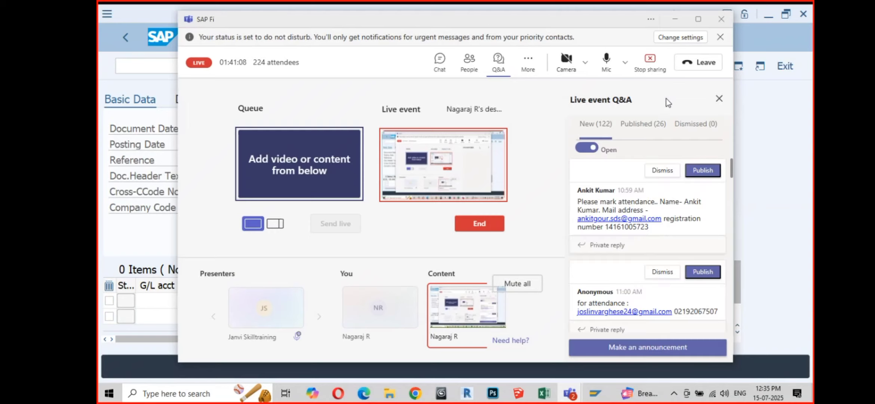
pyautogui.click(643, 124)
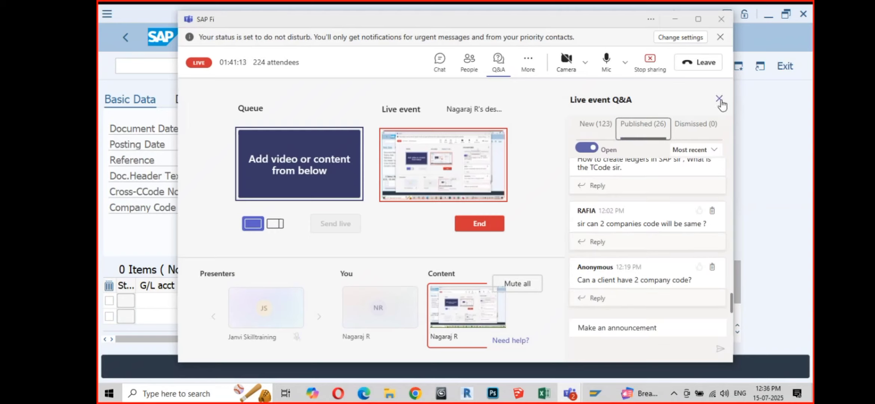
pyautogui.click(719, 99)
pyautogui.click(675, 19)
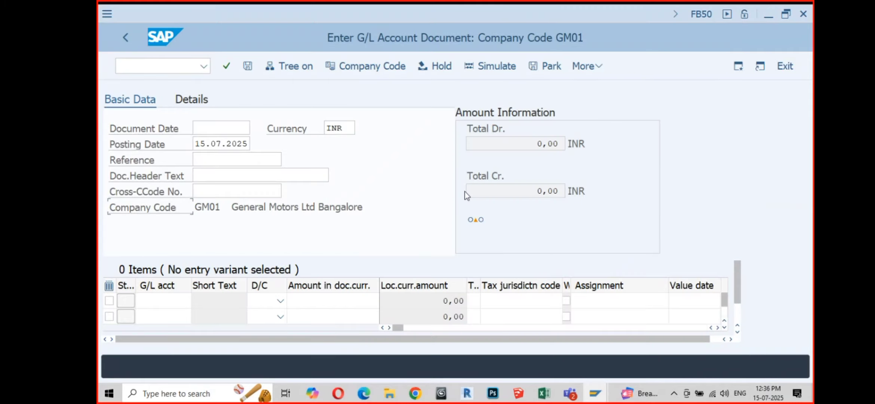
# Step: Show the F1 Performance Assistant help for the Company Code field
pyautogui.click(202, 207)
pyautogui.click(132, 212)
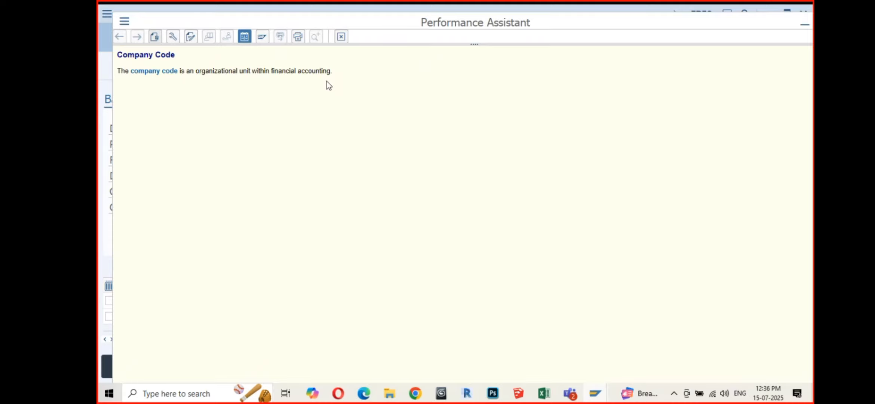
# Step: Read the linked company code definition, then close the help window
pyautogui.click(152, 75)
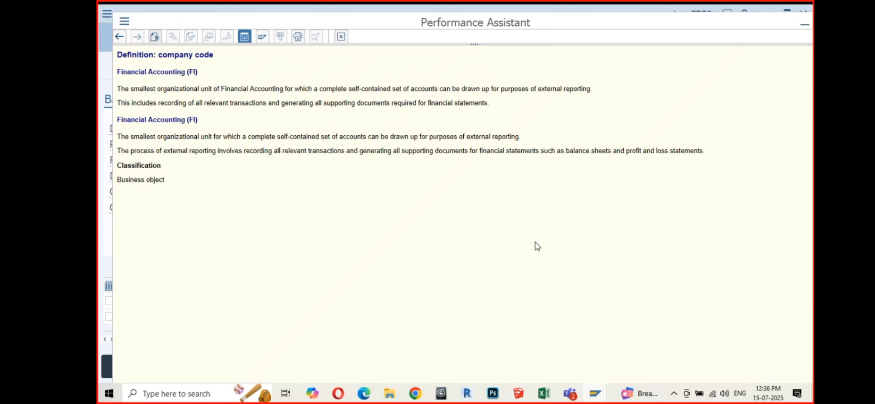
pyautogui.click(341, 37)
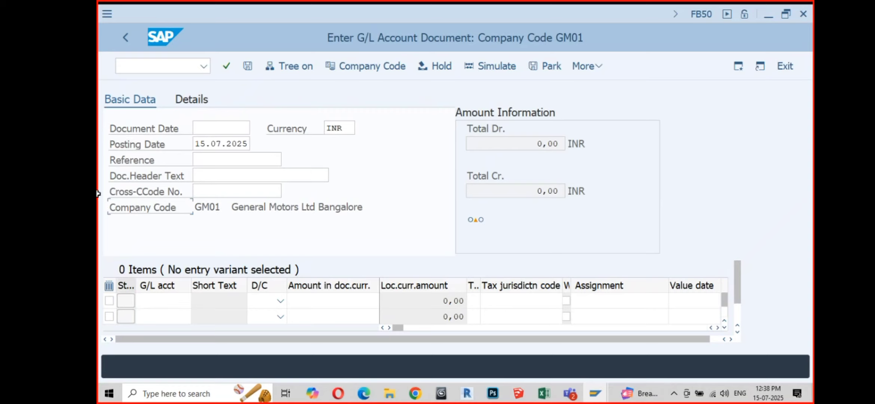
# Step: Enter document date 15072025 and compare it with the posting date 15.07.2025
pyautogui.click(204, 128)
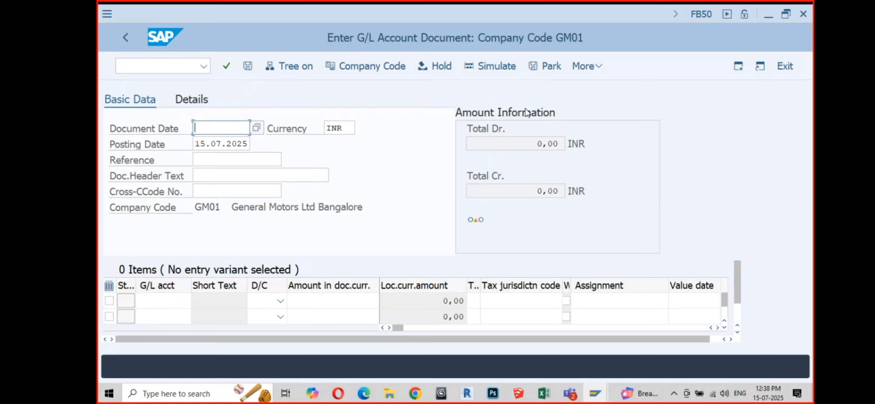
pyautogui.write('15072025')
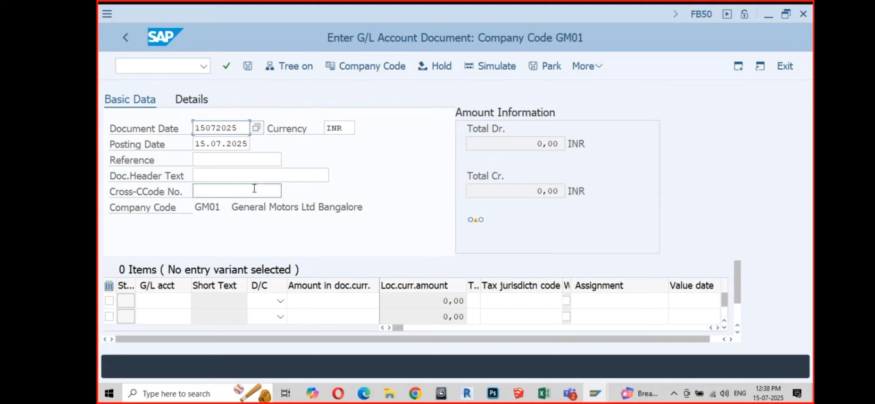
pyautogui.click(221, 162)
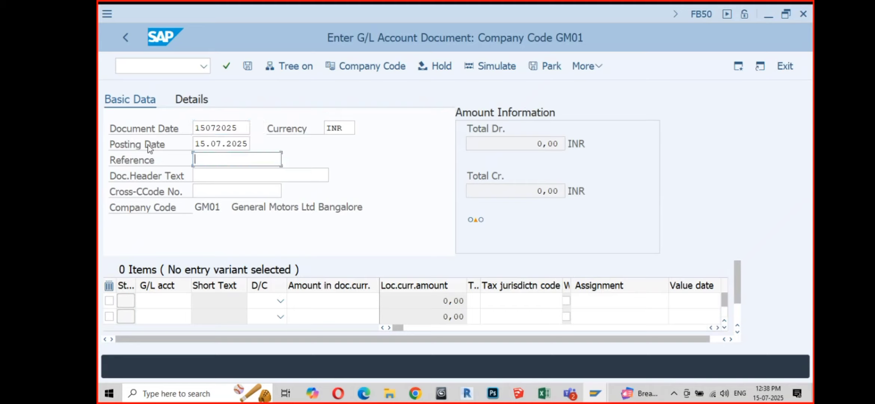
pyautogui.click(195, 144)
pyautogui.moveTo(195, 143); pyautogui.dragTo(249, 144)
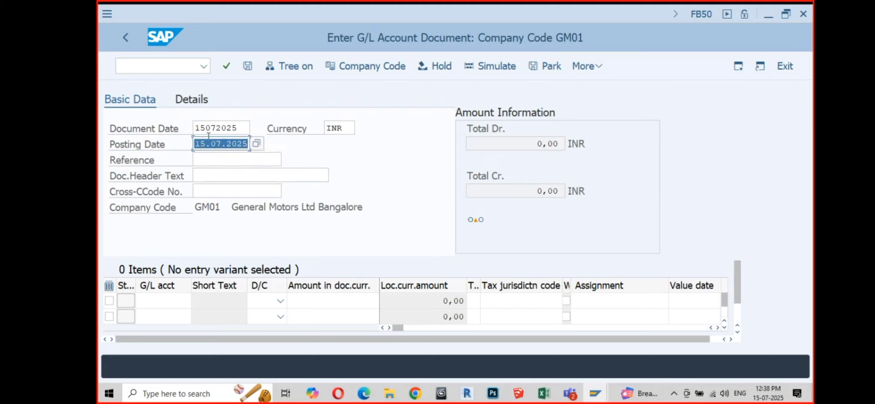
pyautogui.moveTo(196, 127); pyautogui.dragTo(238, 128)
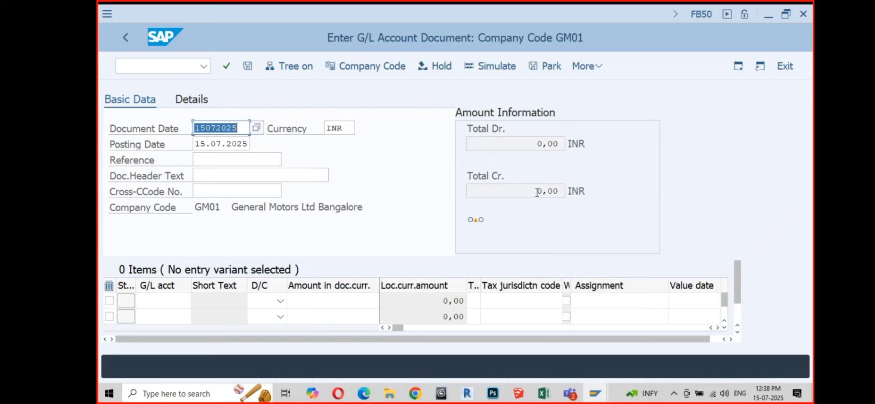
# Step: Point out the 0,00 credit total, company code GM01 and the document date value
pyautogui.moveTo(537, 191); pyautogui.dragTo(563, 192)
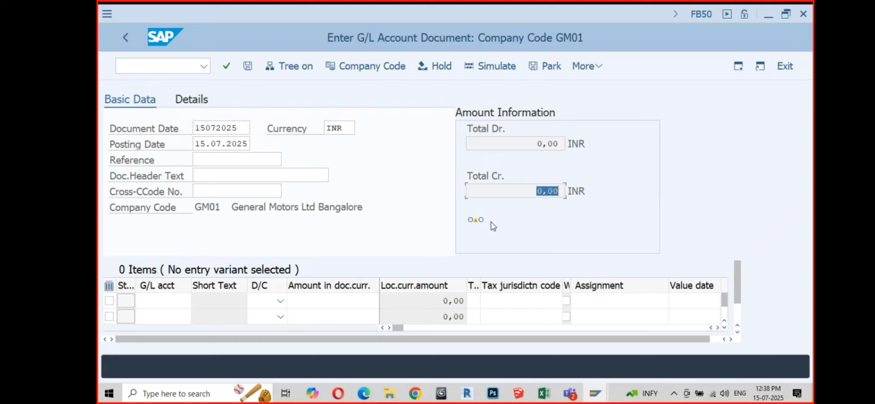
pyautogui.moveTo(477, 226)
pyautogui.moveTo(220, 208); pyautogui.dragTo(198, 208)
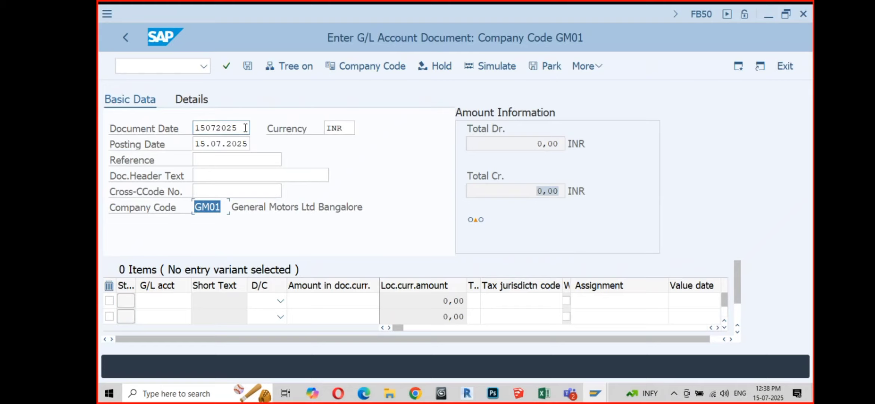
pyautogui.moveTo(246, 128); pyautogui.dragTo(193, 129)
# Step: Enter JV#56895 as the document reference
pyautogui.click(201, 159)
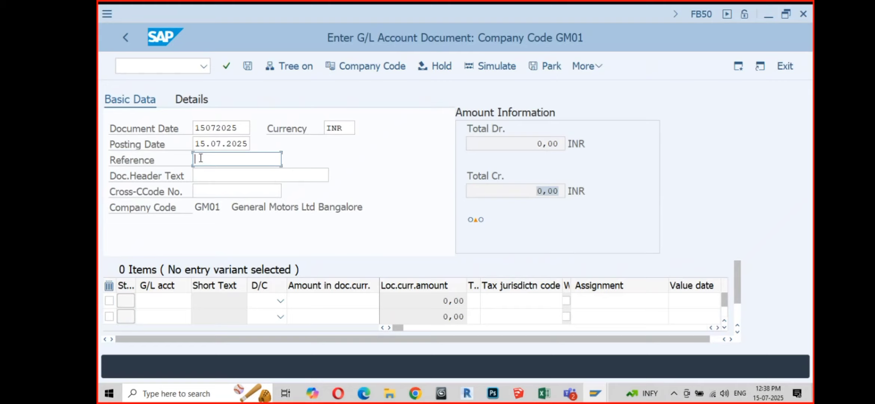
pyautogui.write('JV#56895')
pyautogui.click(165, 300)
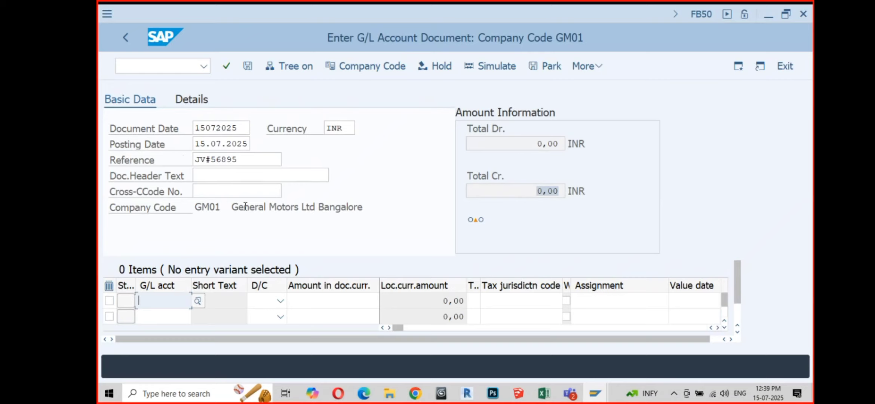
# Step: Pick G/L account 416400 (Gas) from the search help for line one
pyautogui.click(198, 301)
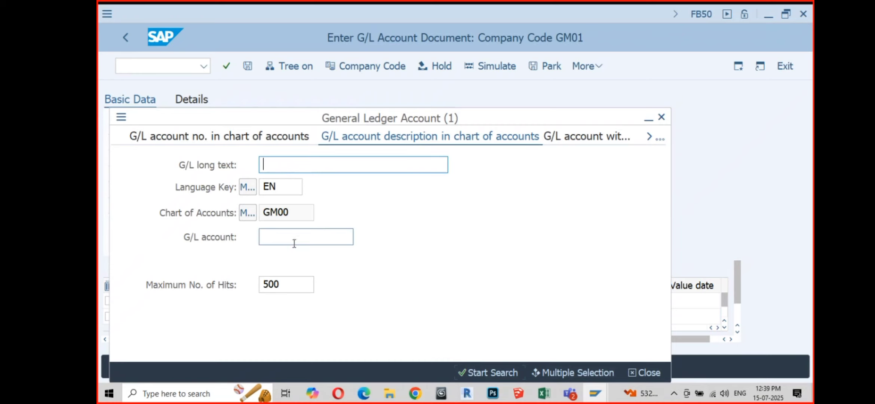
pyautogui.moveTo(289, 286); pyautogui.dragTo(254, 290)
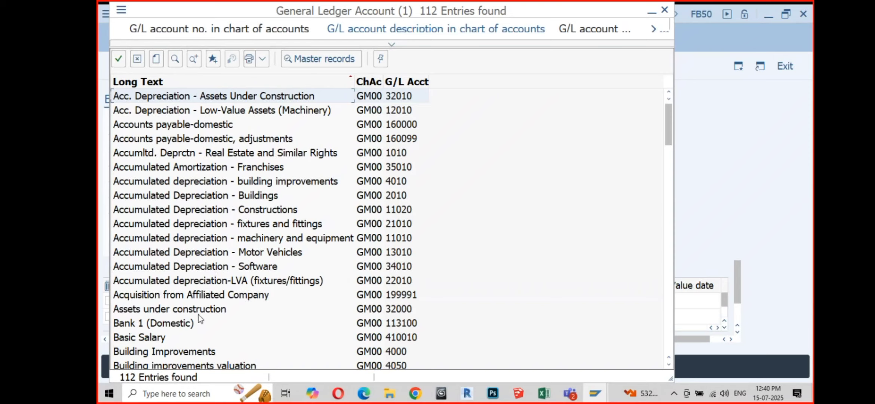
pyautogui.scroll(-1, 199, 316)
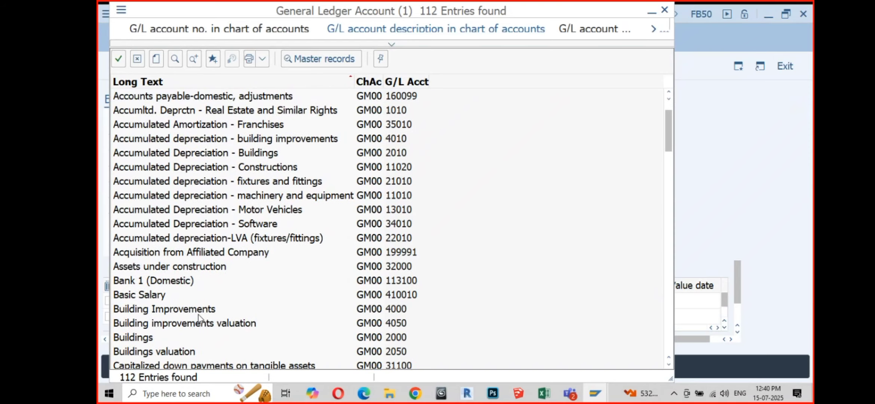
pyautogui.scroll(-7, 216, 311)
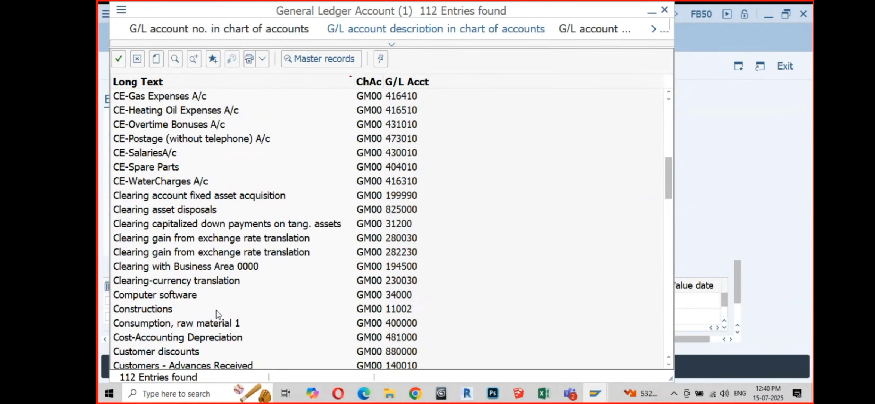
pyautogui.scroll(-2, 217, 311)
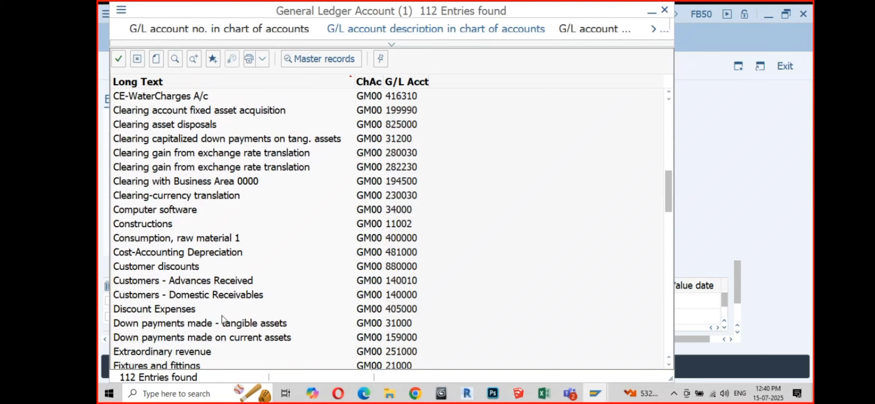
pyautogui.scroll(-3, 221, 318)
pyautogui.scroll(-2, 221, 319)
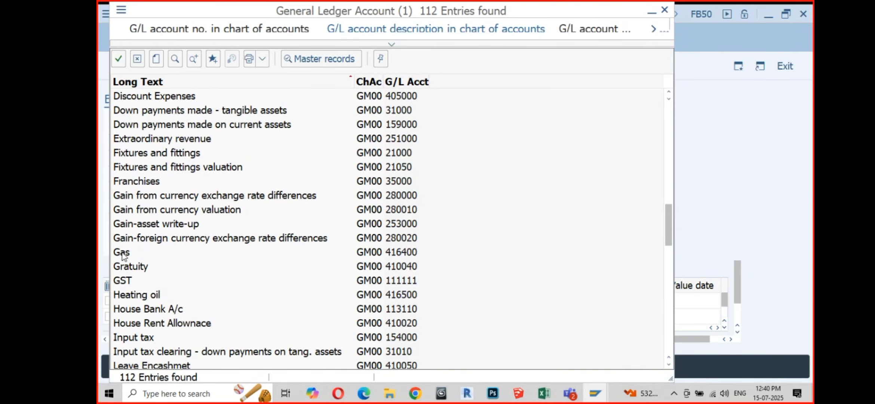
pyautogui.doubleClick(396, 254)
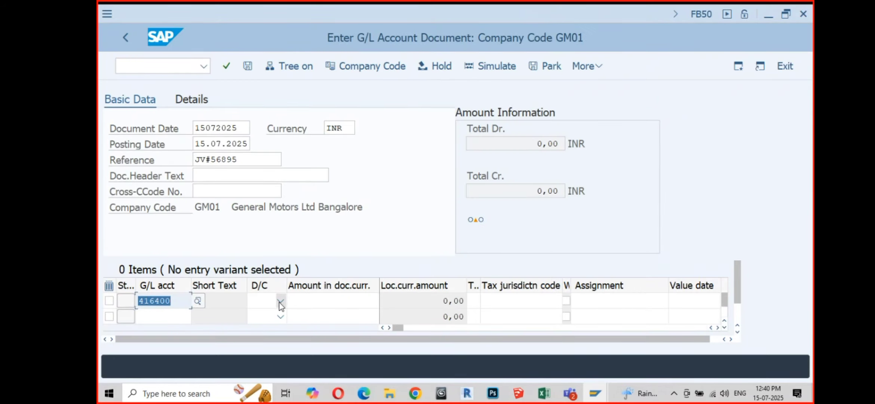
# Step: Set line one to Debit with an amount of 500
pyautogui.click(279, 302)
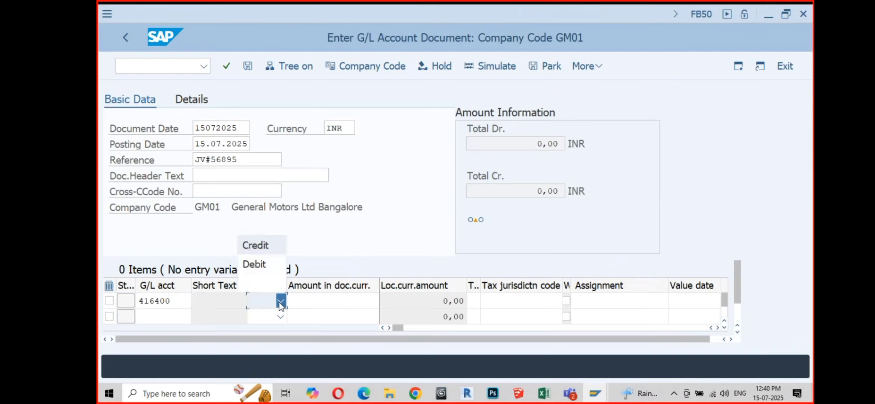
pyautogui.click(261, 266)
pyautogui.click(348, 300)
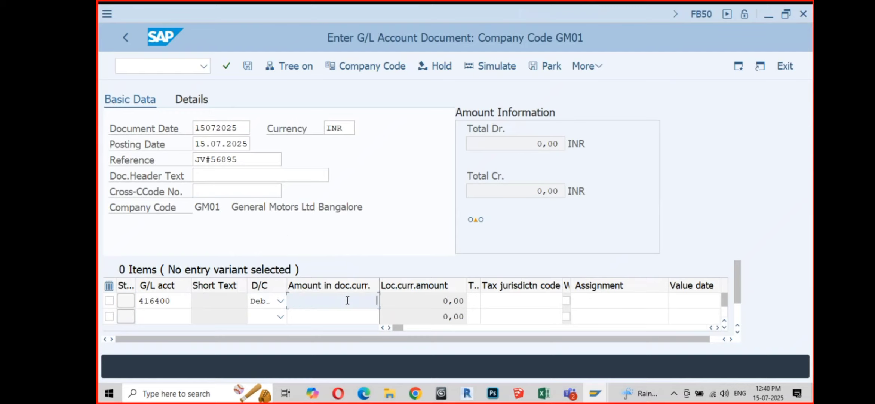
pyautogui.write('500')
pyautogui.click(160, 317)
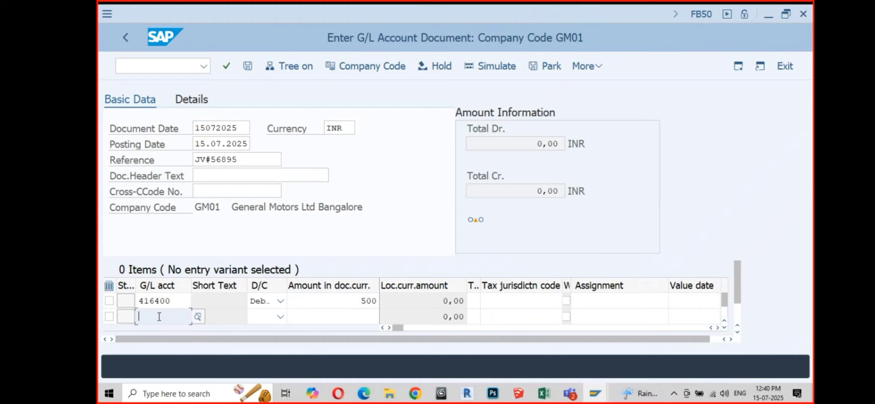
# Step: Pick Sample Bank Account 113105 from the search help for line two
pyautogui.click(197, 317)
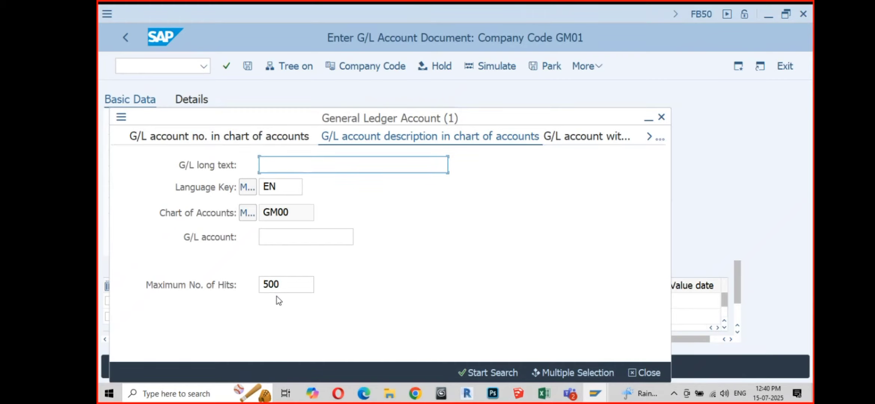
pyautogui.press('Return')
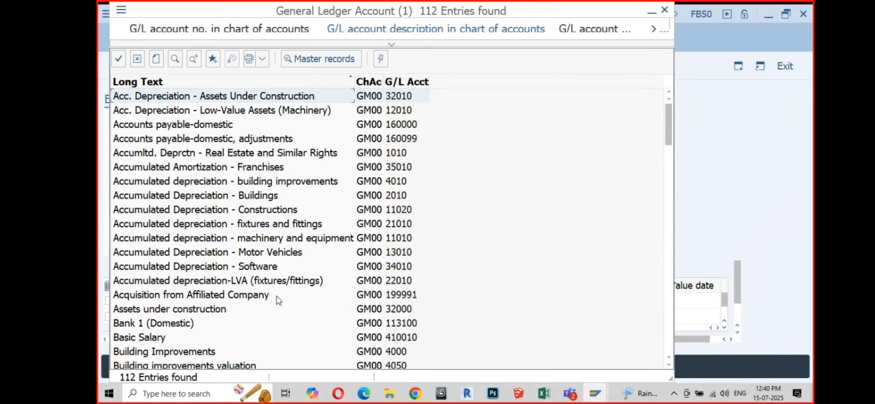
pyautogui.scroll(-2, 239, 318)
pyautogui.scroll(-5, 237, 313)
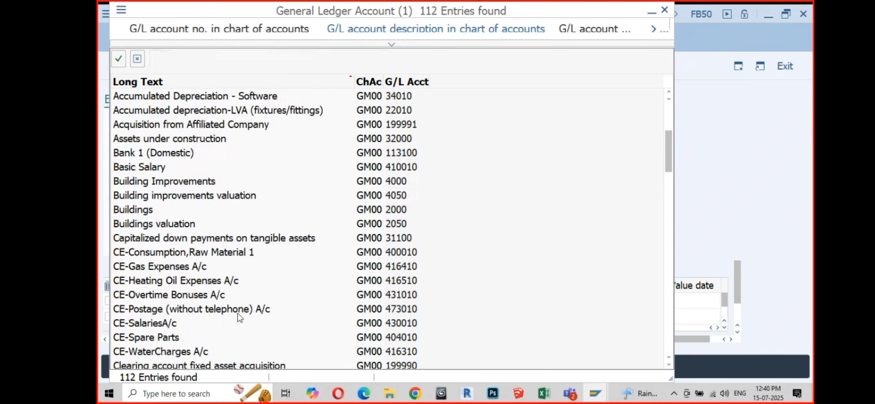
pyautogui.scroll(-4, 238, 314)
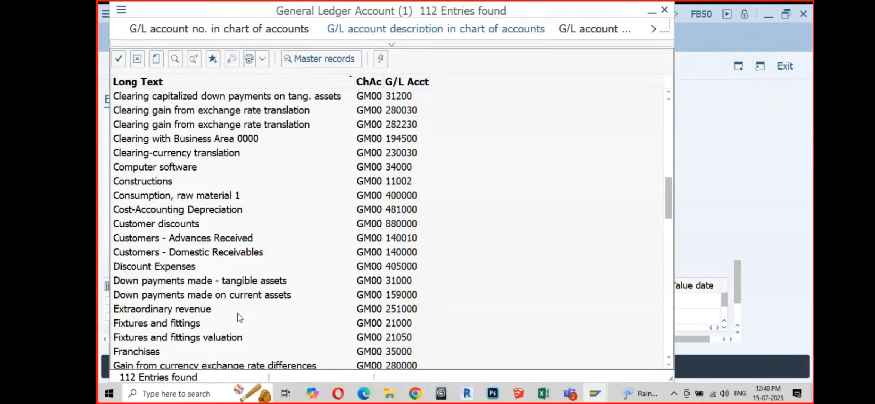
pyautogui.scroll(-15, 239, 318)
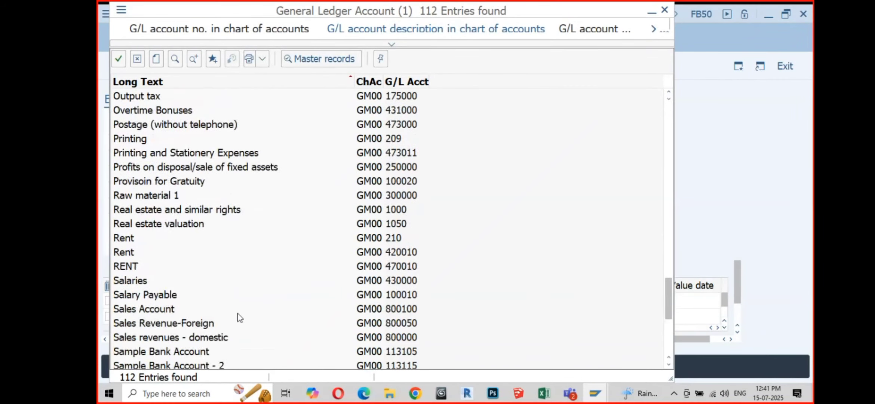
pyautogui.scroll(-1, 239, 318)
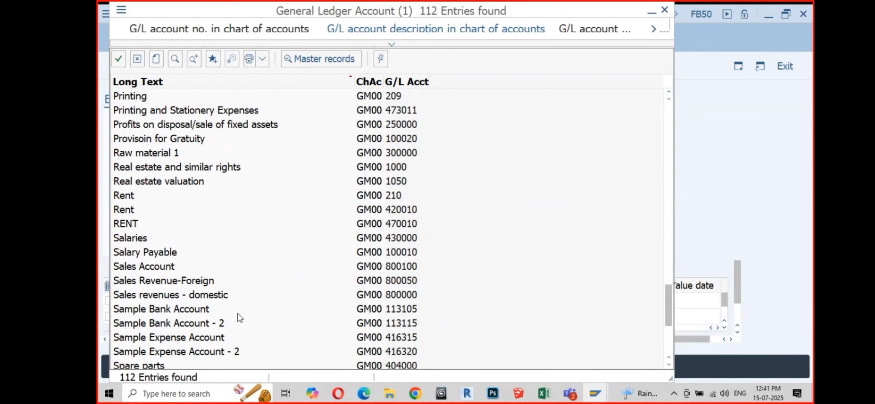
pyautogui.scroll(-3, 239, 317)
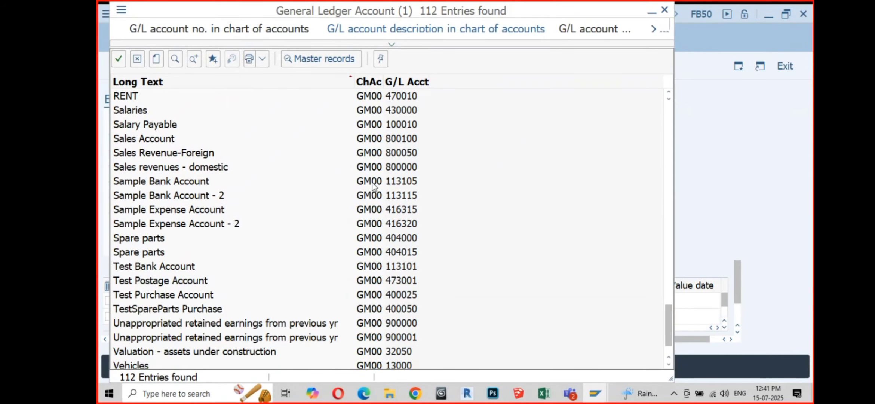
pyautogui.click(394, 186)
pyautogui.doubleClick(394, 187)
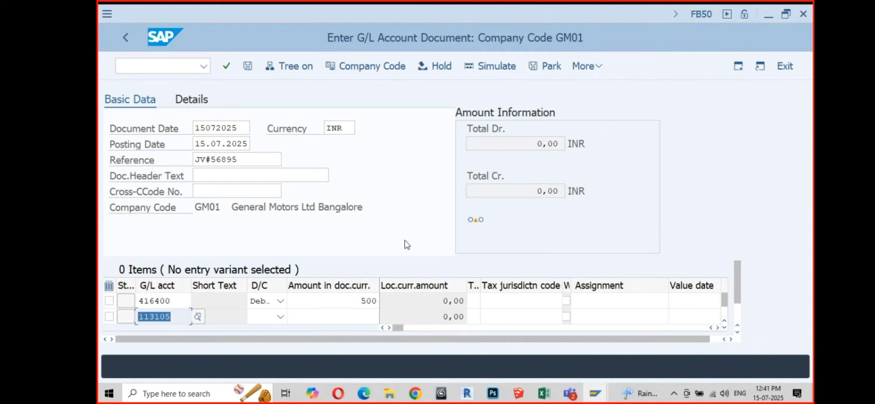
# Step: Set line two to Credit with an amount of 500
pyautogui.click(281, 318)
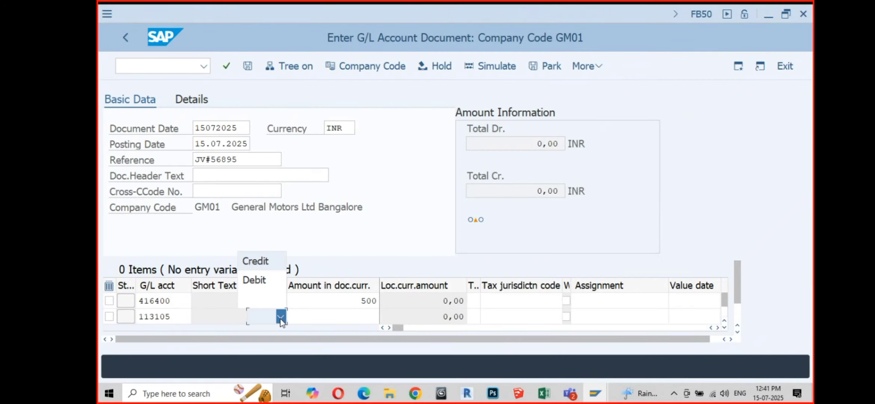
pyautogui.click(258, 263)
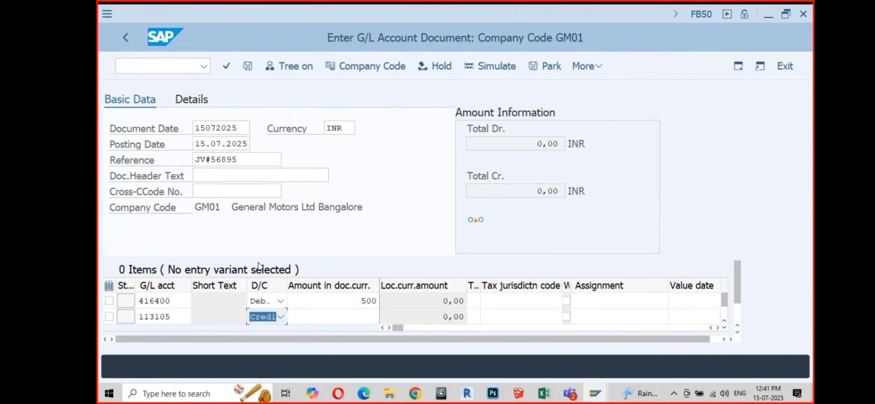
pyautogui.click(353, 313)
pyautogui.write('500')
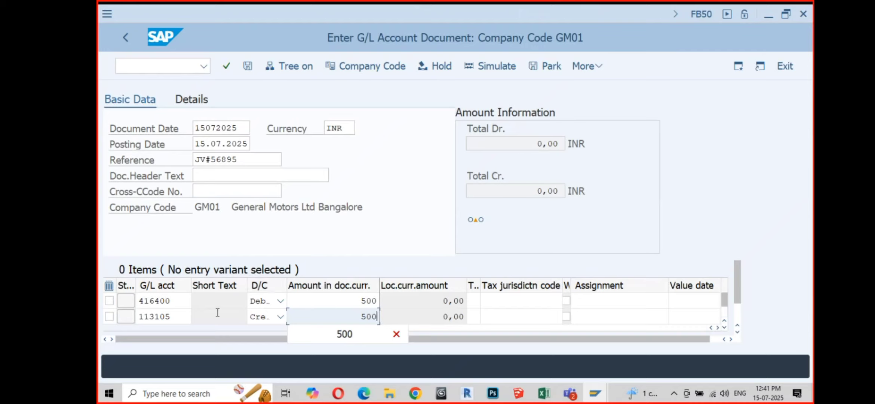
pyautogui.click(172, 301)
# Step: Review accounts 416400 and 113105 and the 0,00 credit total, then check the document
pyautogui.moveTo(172, 301); pyautogui.dragTo(137, 303)
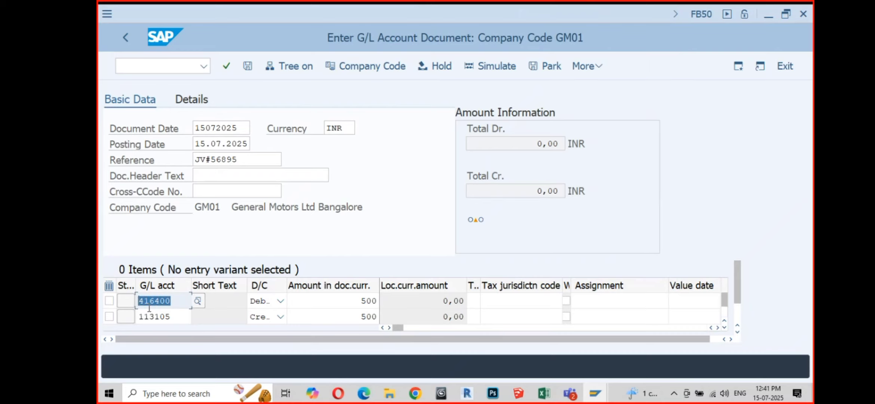
pyautogui.moveTo(183, 318); pyautogui.dragTo(134, 318)
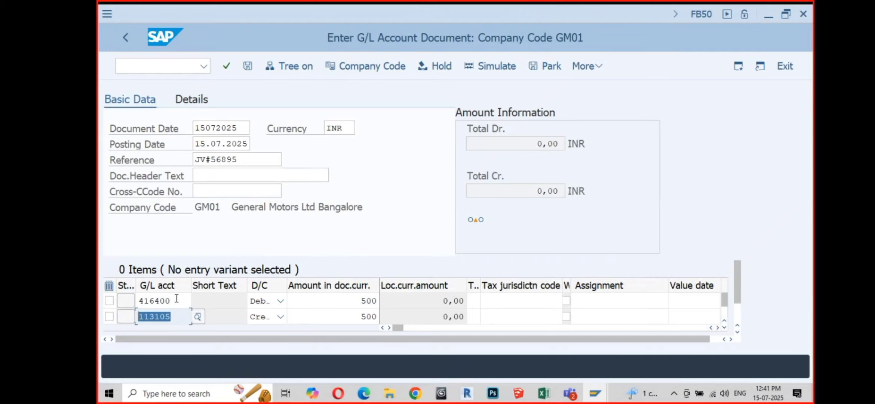
pyautogui.moveTo(176, 301); pyautogui.dragTo(135, 302)
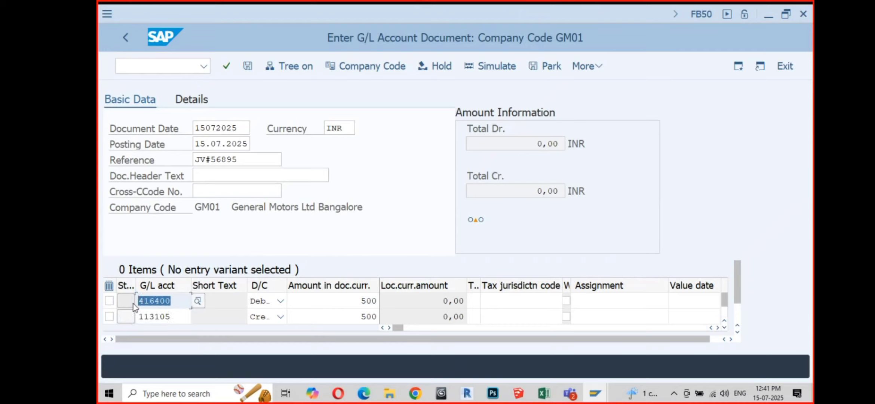
pyautogui.moveTo(178, 317); pyautogui.dragTo(137, 319)
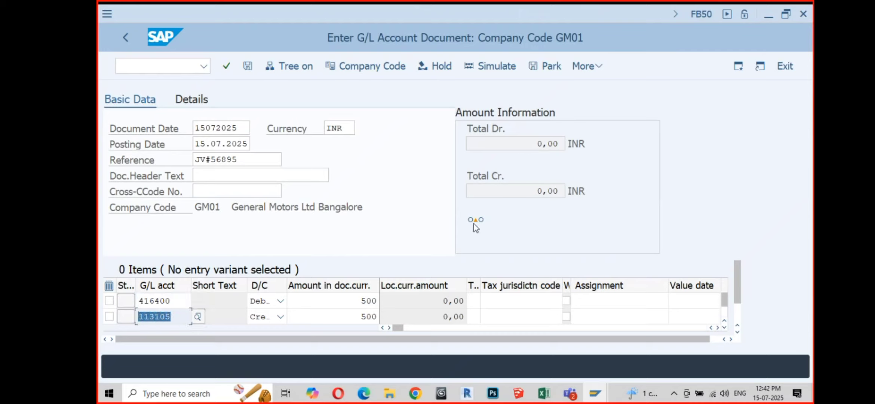
pyautogui.moveTo(473, 226)
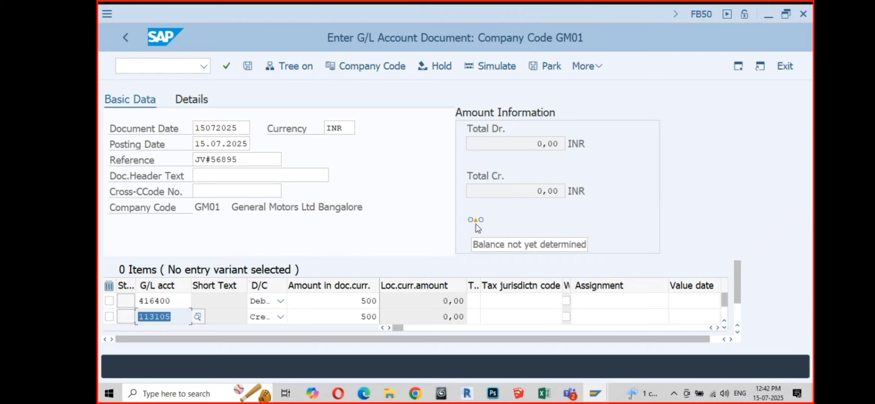
pyautogui.click(527, 191)
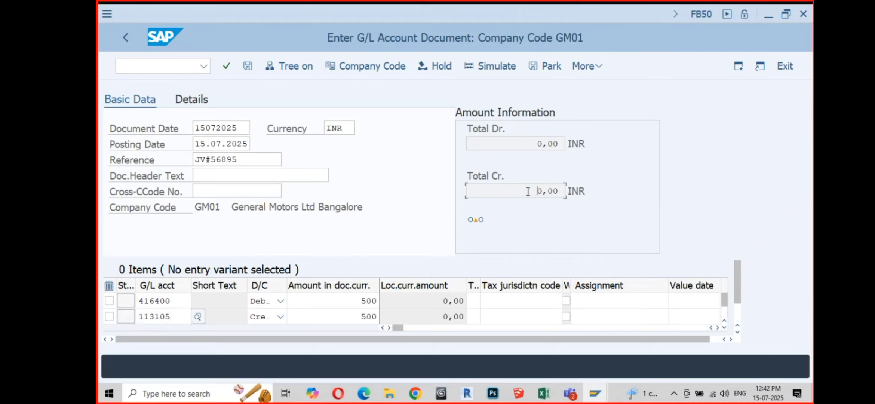
pyautogui.moveTo(528, 191); pyautogui.dragTo(563, 186)
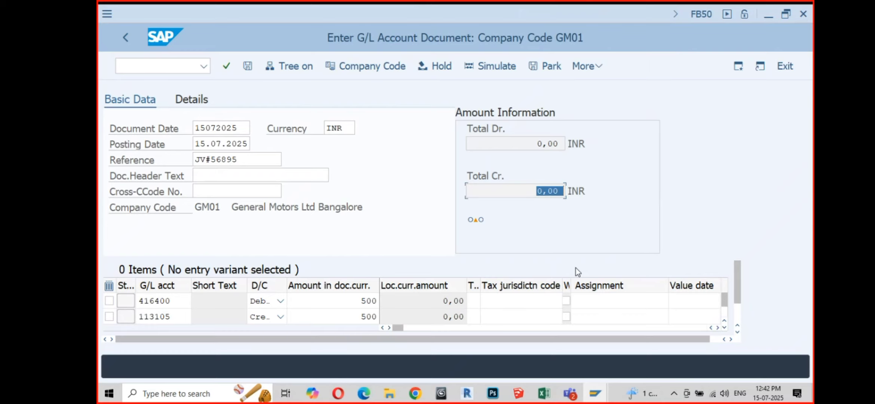
pyautogui.click(230, 70)
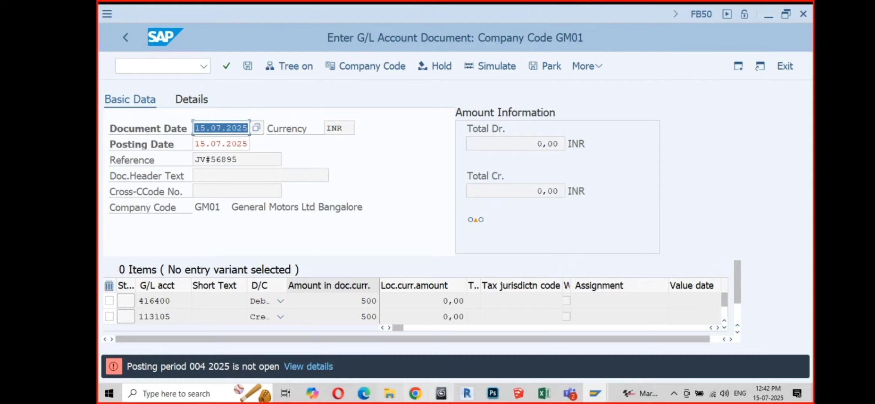
# Step: Switch from the posting-period error to the Excel StatusICAI notes workbook
pyautogui.click(544, 394)
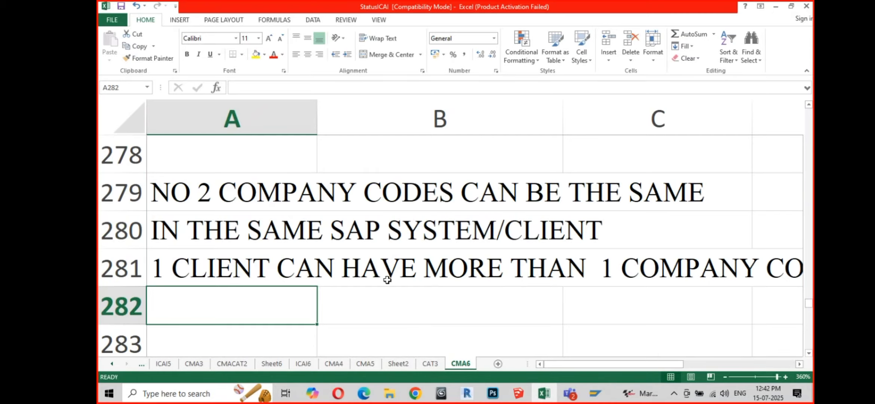
# Step: Note 'Also Resolves the Errors' in B278, then return to the SAP FB50 screen
pyautogui.scroll(2, 385, 279)
pyautogui.scroll(-1, 387, 279)
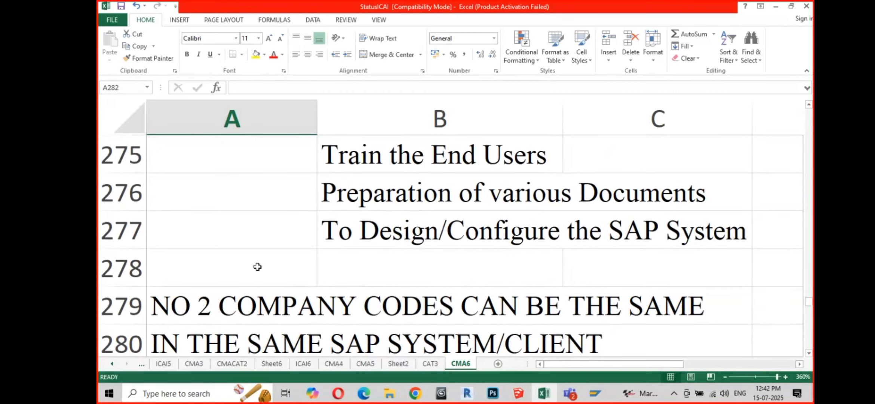
pyautogui.click(350, 259)
pyautogui.write('Also ')
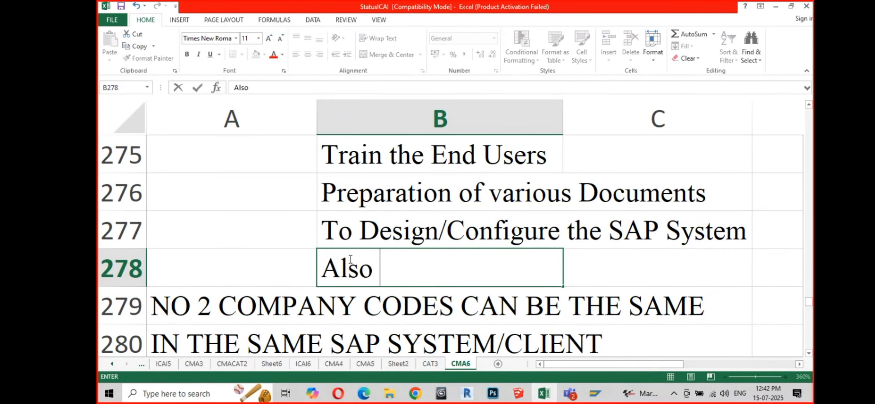
pyautogui.write('Resolves the Errors')
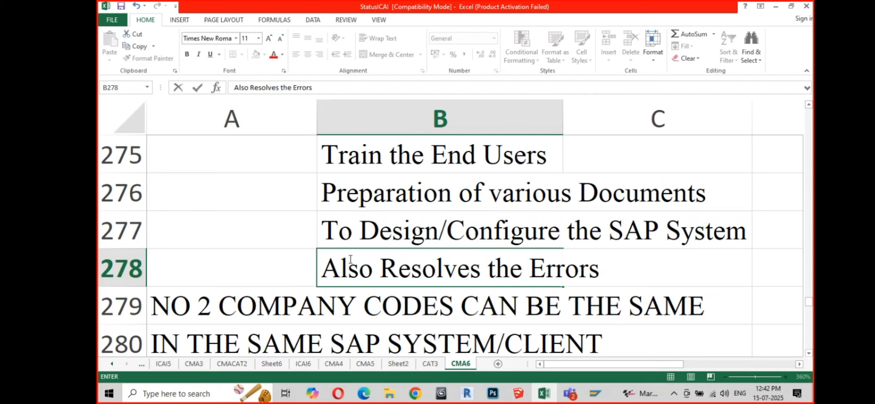
pyautogui.press('Return')
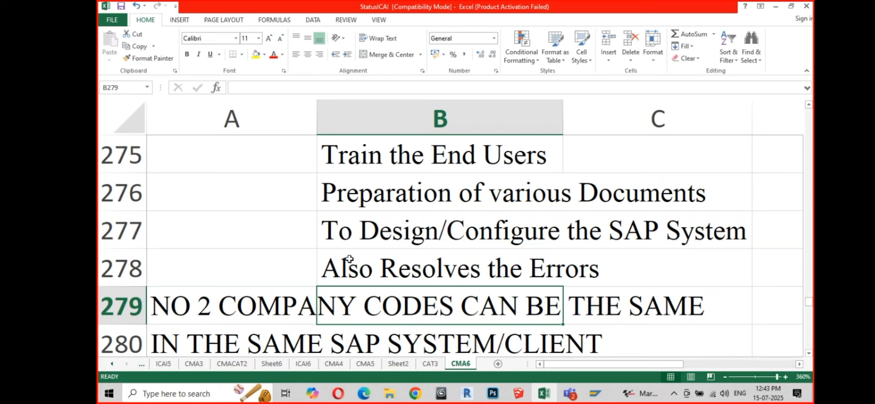
pyautogui.hotkey('alt', 'Tab')
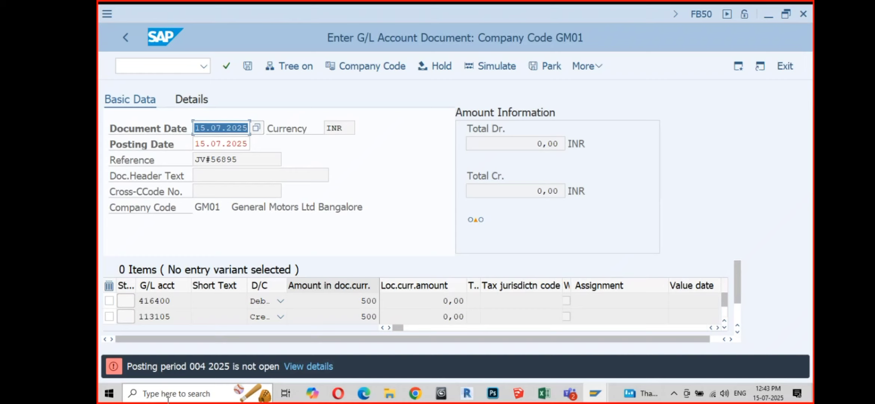
# Step: Insert two rows at 279-280 and type 'Errors are reported in SAP' in A279
pyautogui.hotkey('alt', 'Tab')
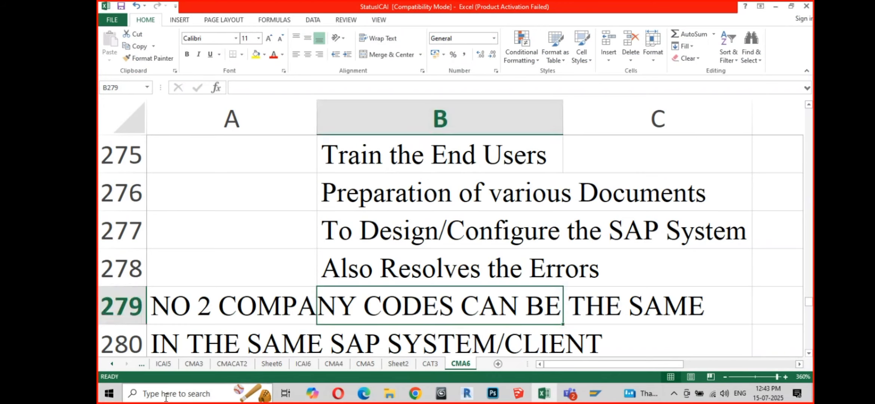
pyautogui.click(120, 299)
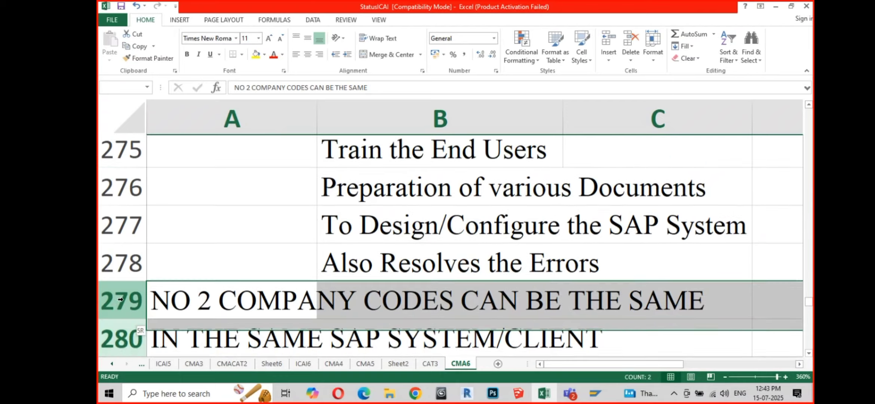
pyautogui.scroll(-1, 119, 299)
pyautogui.moveTo(119, 299); pyautogui.dragTo(120, 268)
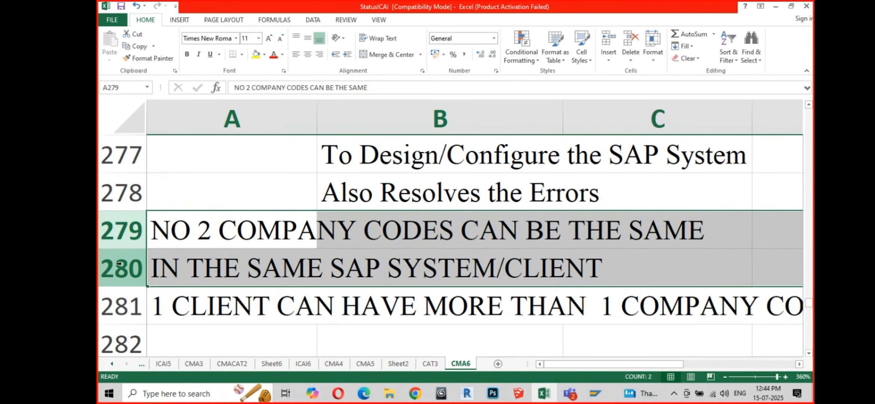
pyautogui.rightClick(137, 230)
pyautogui.click(164, 143)
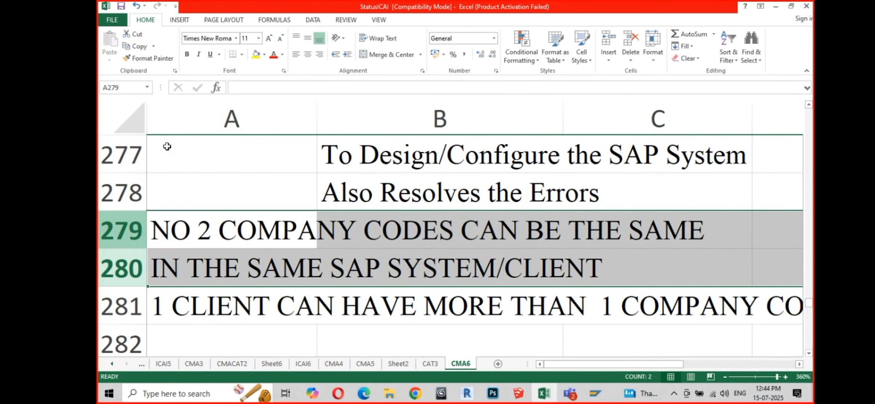
pyautogui.click(235, 235)
pyautogui.write('E')
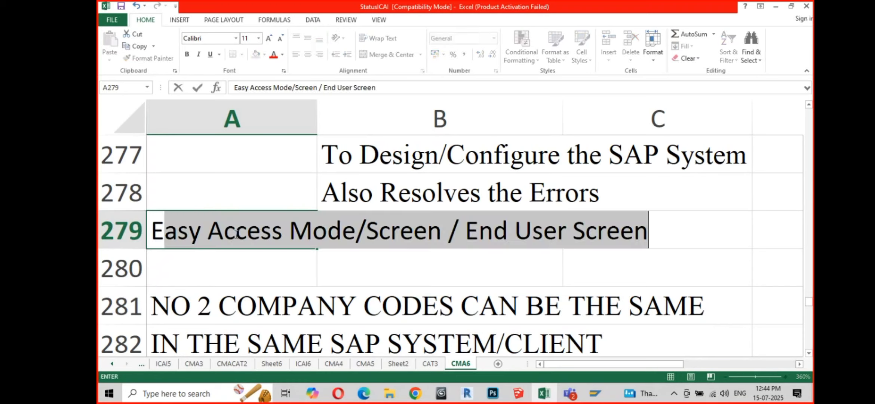
pyautogui.write('rrors are')
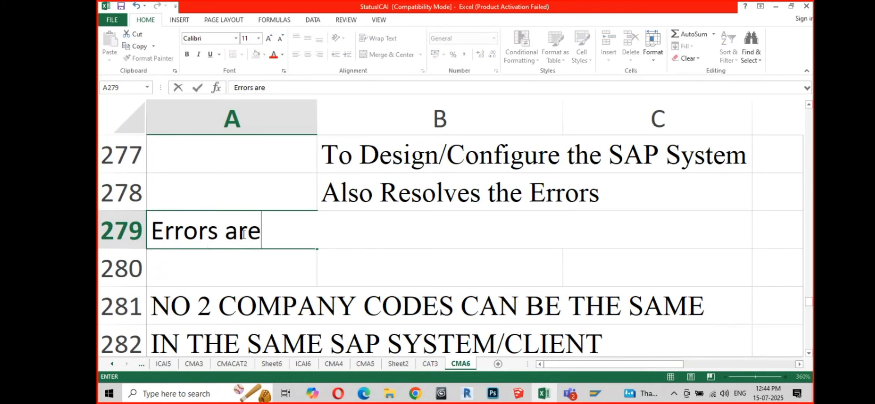
pyautogui.write(' rep')
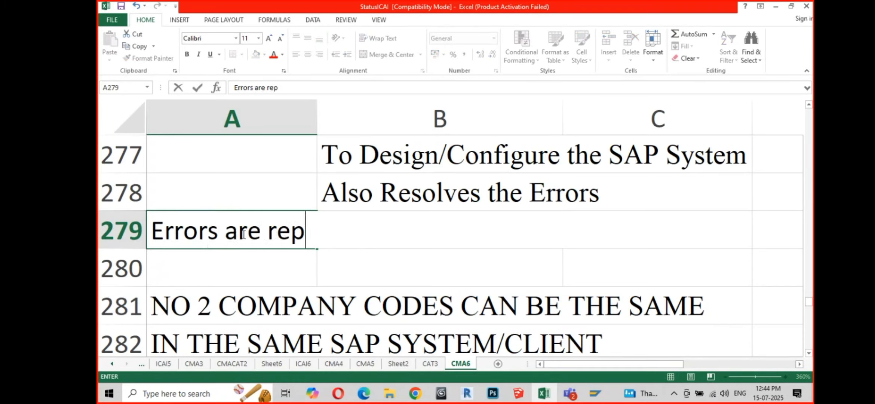
pyautogui.write('orted in SAP')
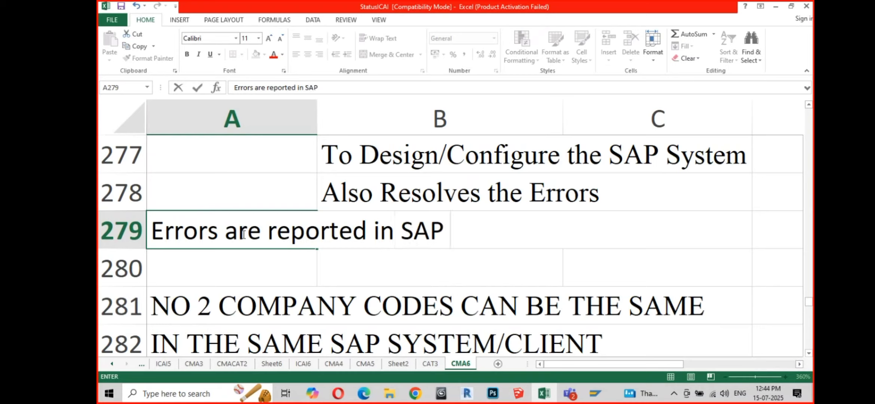
pyautogui.press('Return')
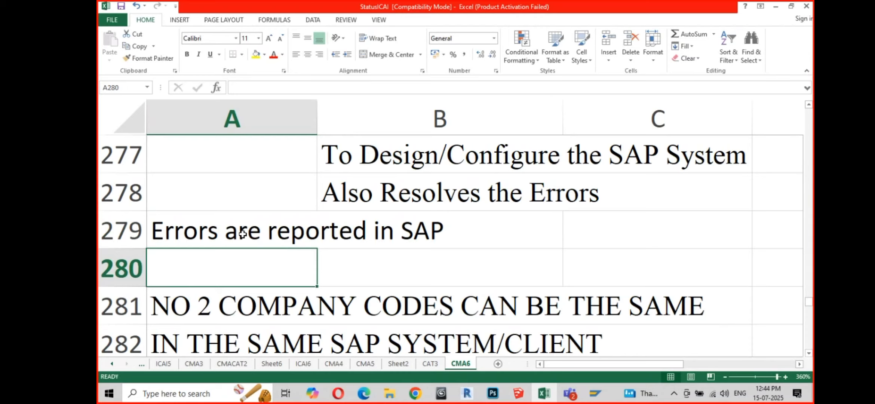
# Step: Enter 'Red/Black' in A280 and 'Critical' in B280, then bring SAP back
pyautogui.write('REd')
pyautogui.press('BackSpace')
pyautogui.press('BackSpace')
pyautogui.write('ed')
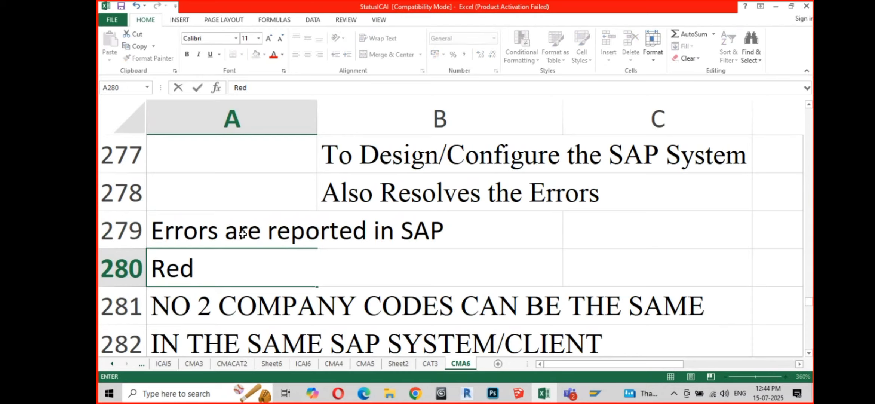
pyautogui.write('/Bla')
pyautogui.press('BackSpace')
pyautogui.write('a')
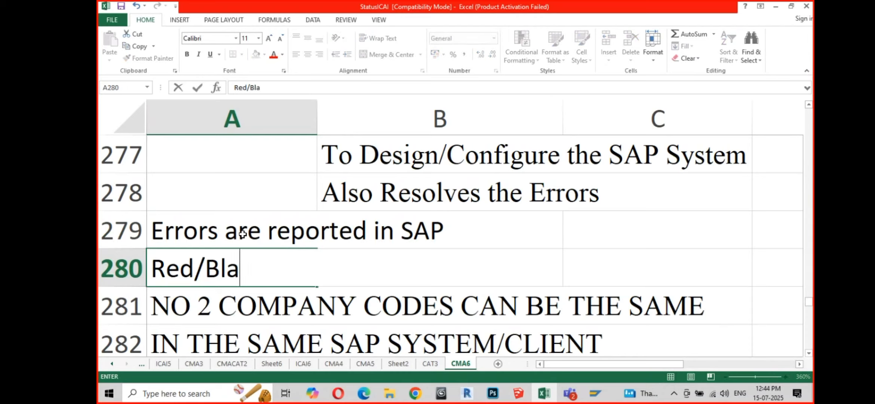
pyautogui.write('ck')
pyautogui.press('BackSpace')
pyautogui.press('BackSpace')
pyautogui.write('ck')
pyautogui.press('Return')
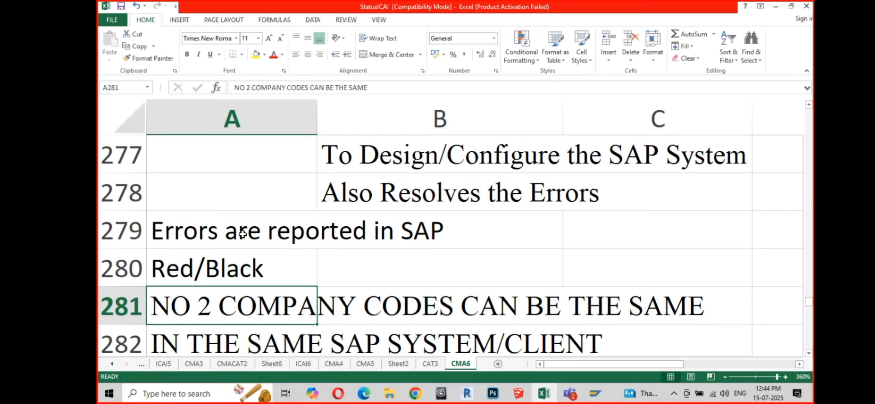
pyautogui.press('Up')
pyautogui.press('Right')
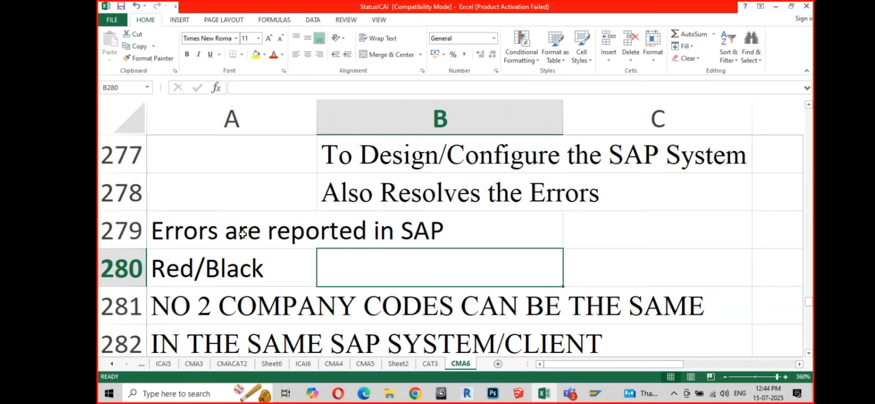
pyautogui.write('Critical')
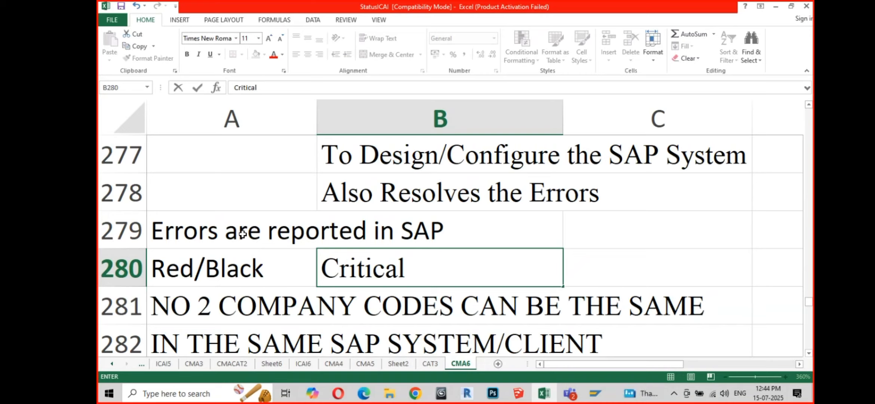
pyautogui.hotkey('alt', 'Tab')
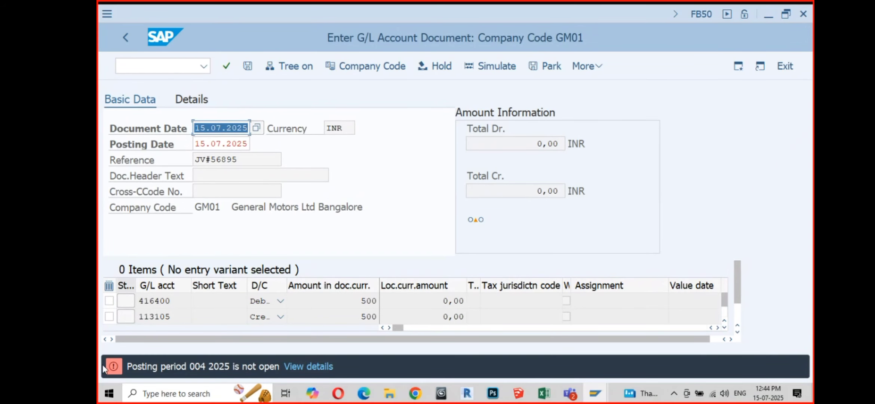
# Step: Insert row 281 and fill it with 'Yellow' and 'Information'
pyautogui.hotkey('alt', 'Tab')
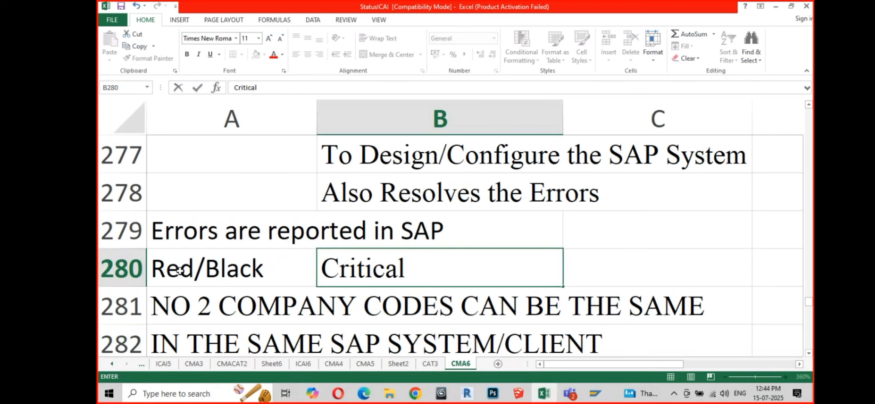
pyautogui.click(169, 269)
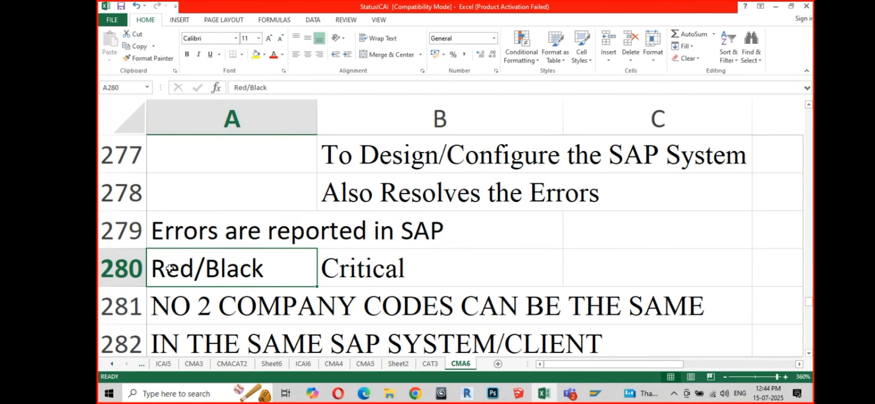
pyautogui.rightClick(133, 309)
pyautogui.click(154, 227)
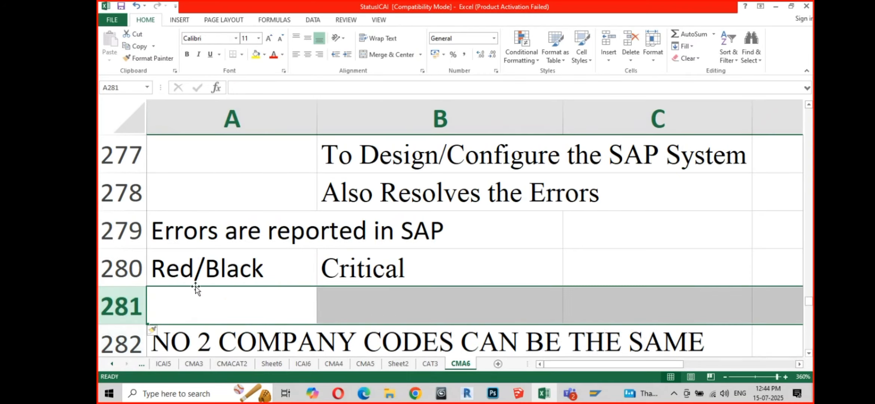
pyautogui.click(208, 274)
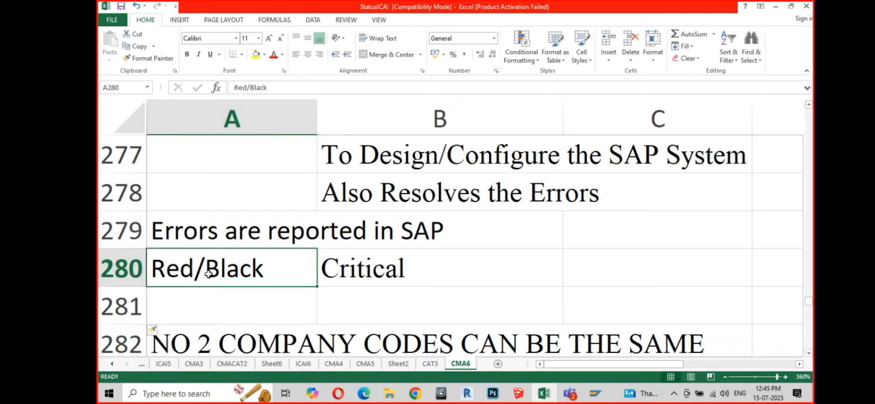
pyautogui.press('Down')
pyautogui.write('Yellow')
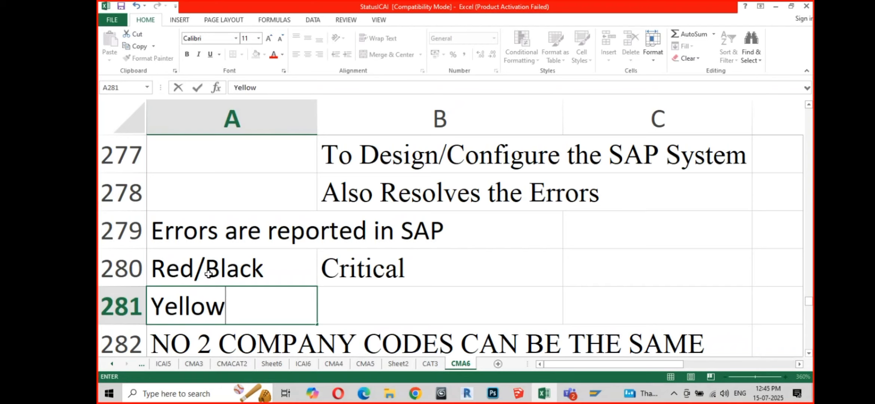
pyautogui.press('Return')
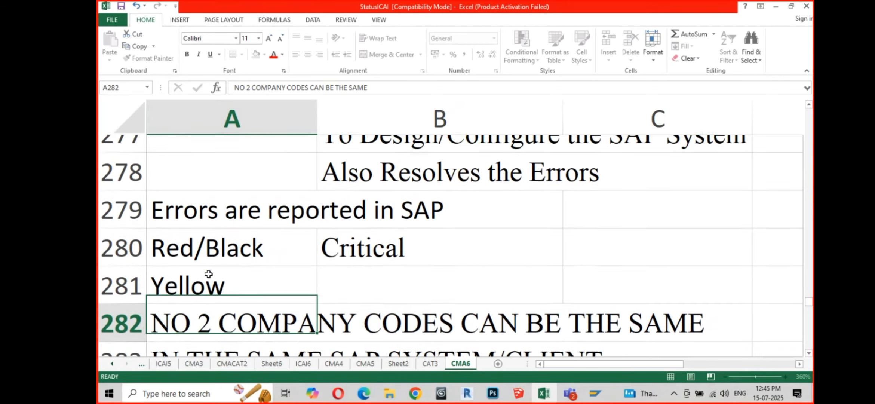
pyautogui.press('Up')
pyautogui.press('Right')
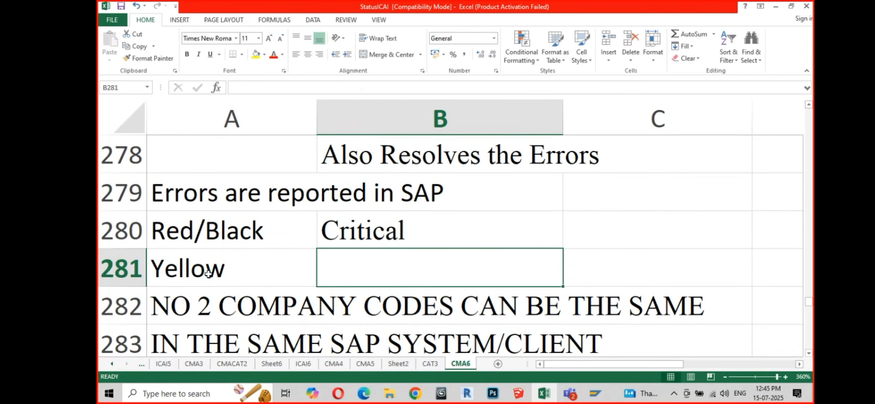
pyautogui.write('Information')
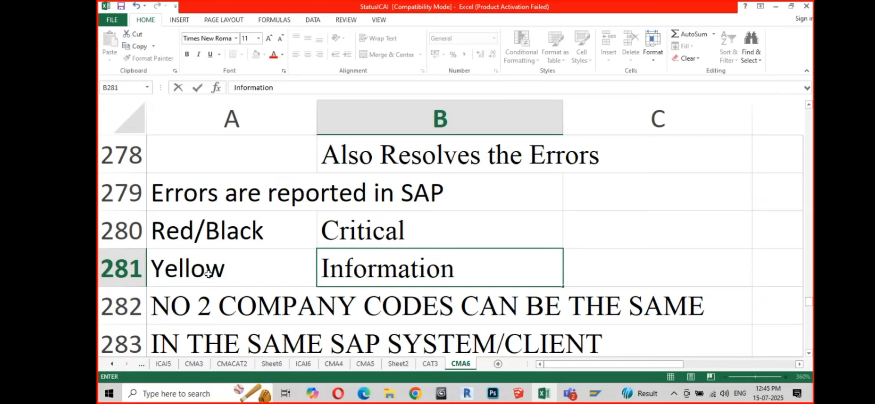
# Step: Extend B280 to read 'Critical, Needs to be Rectified/Corrected'
pyautogui.doubleClick(420, 238)
pyautogui.write(',')
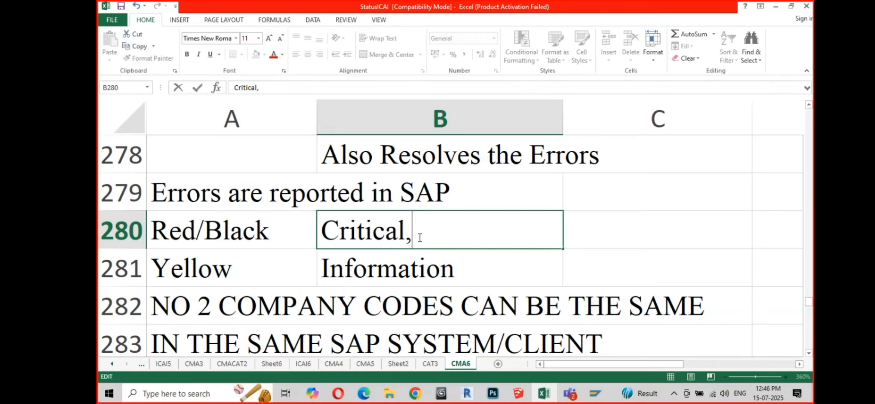
pyautogui.write(' Needs to b')
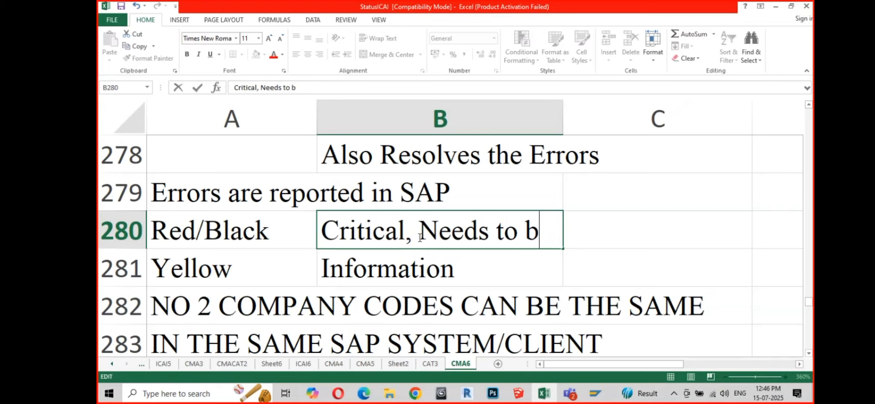
pyautogui.write('Rectified/Corrct')
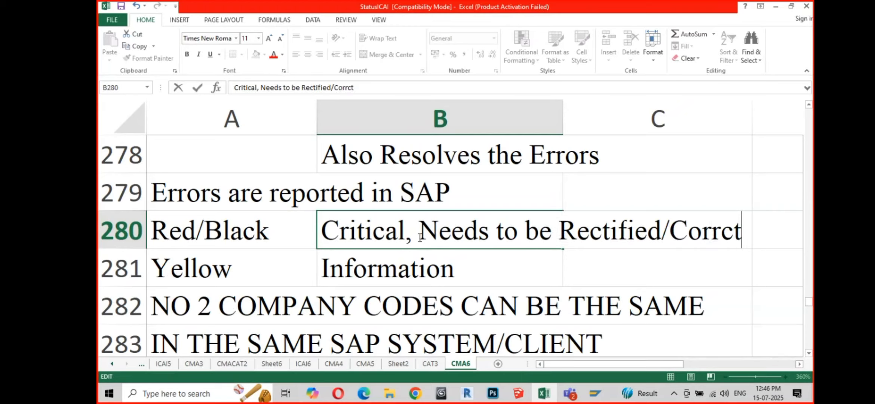
pyautogui.press('BackSpace')
pyautogui.press('BackSpace')
pyautogui.write('ecte')
pyautogui.press('Return')
pyautogui.press('Up')
pyautogui.press('F2')
pyautogui.write('d')
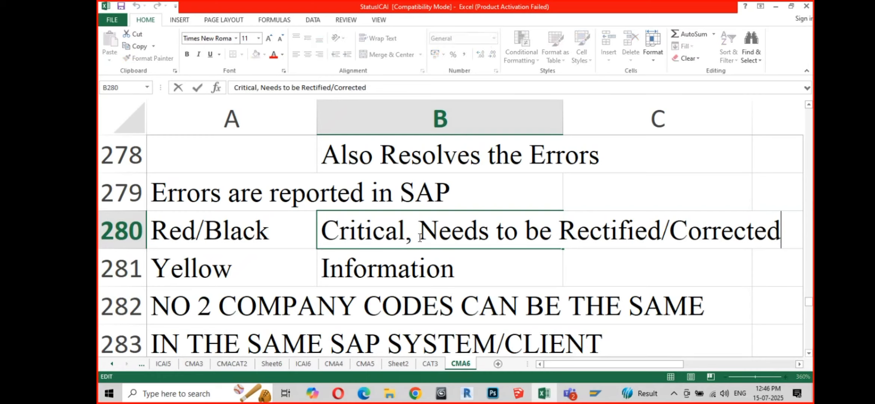